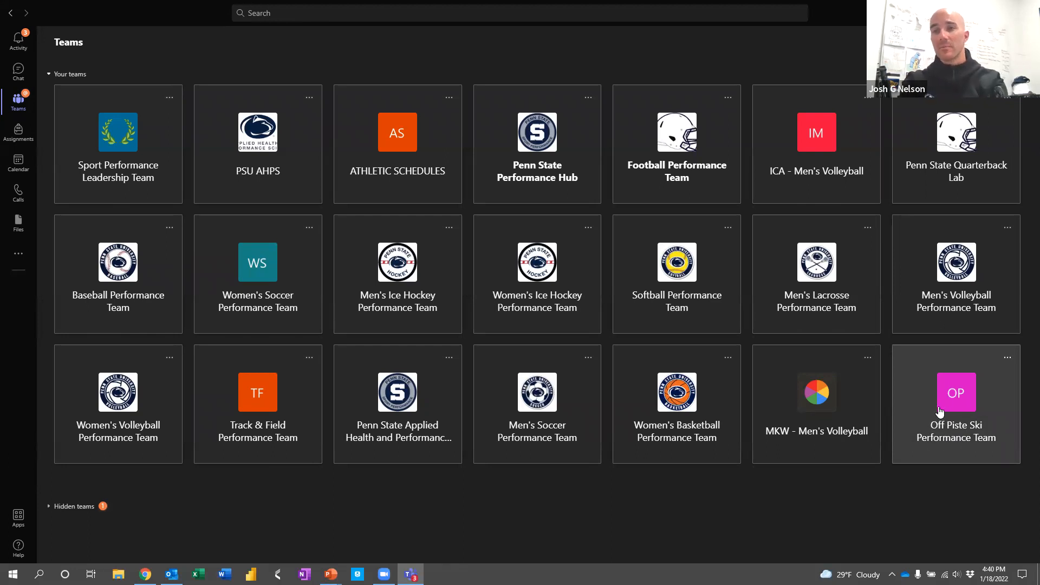
- Open the Off Piste Ski Performance Team
left_click(967, 400)
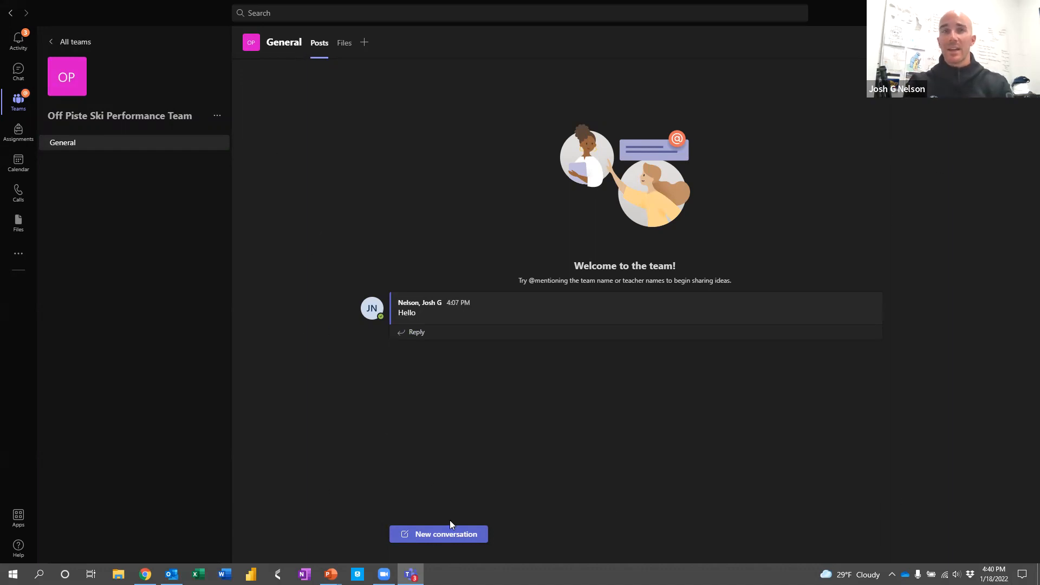
- Try mentioning the whole team and a member by surname in a new General channel post, and discard the draft
left_click(444, 536)
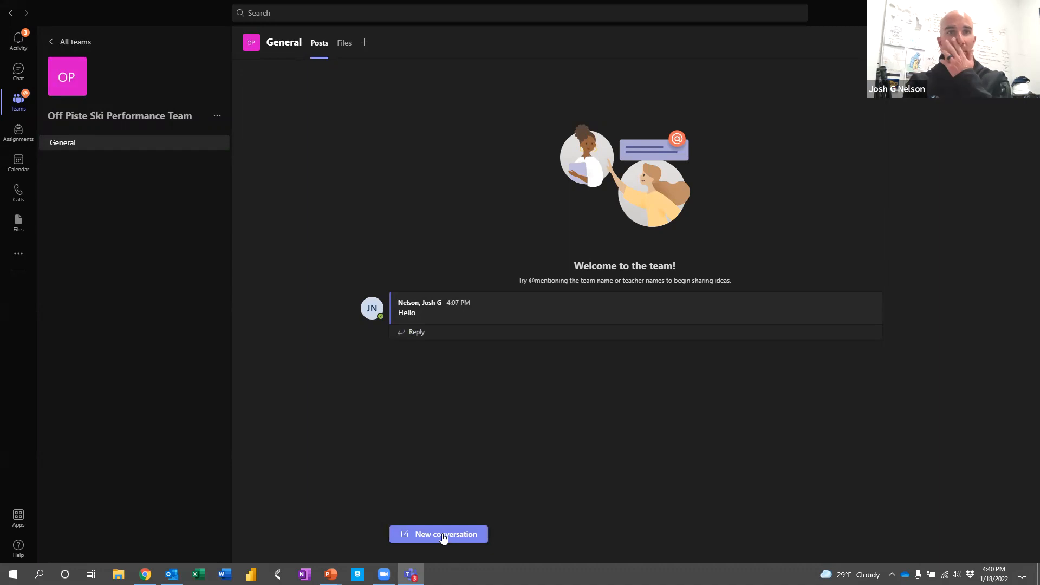
type("@flkj")
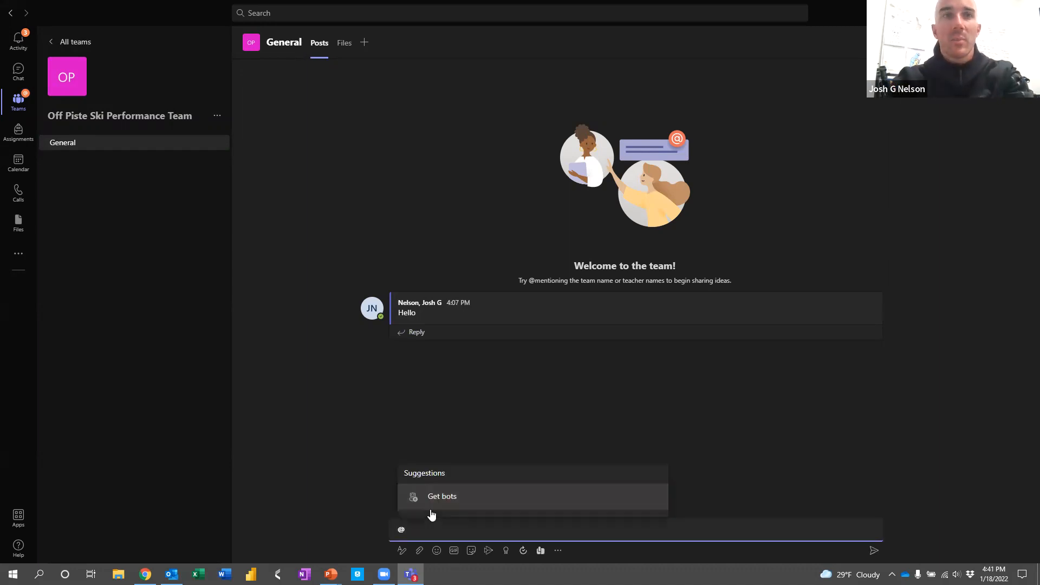
key("BackSpace")
key("BackSpace")
key("BackSpace")
key("BackSpace")
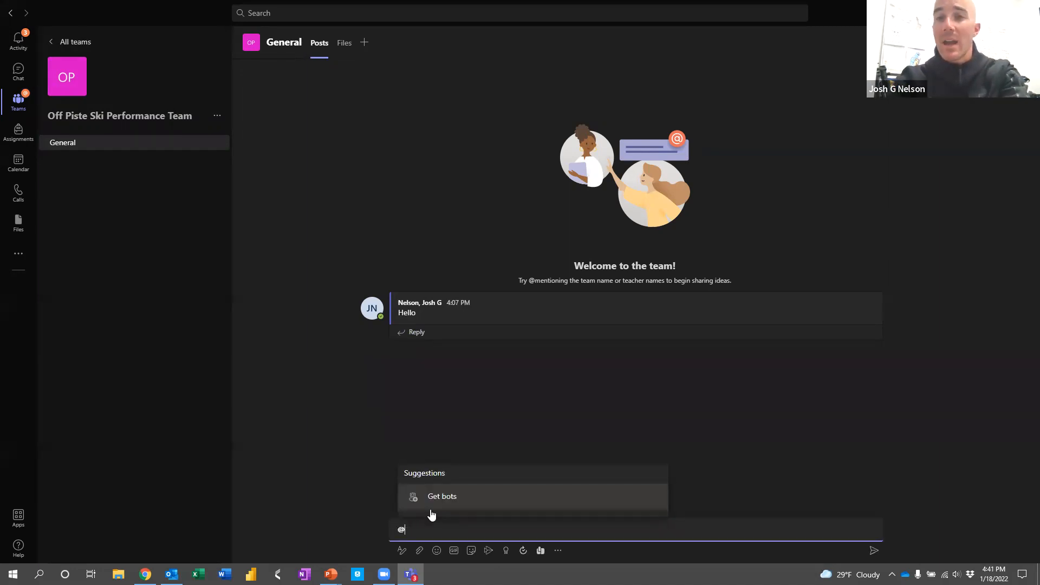
type("team")
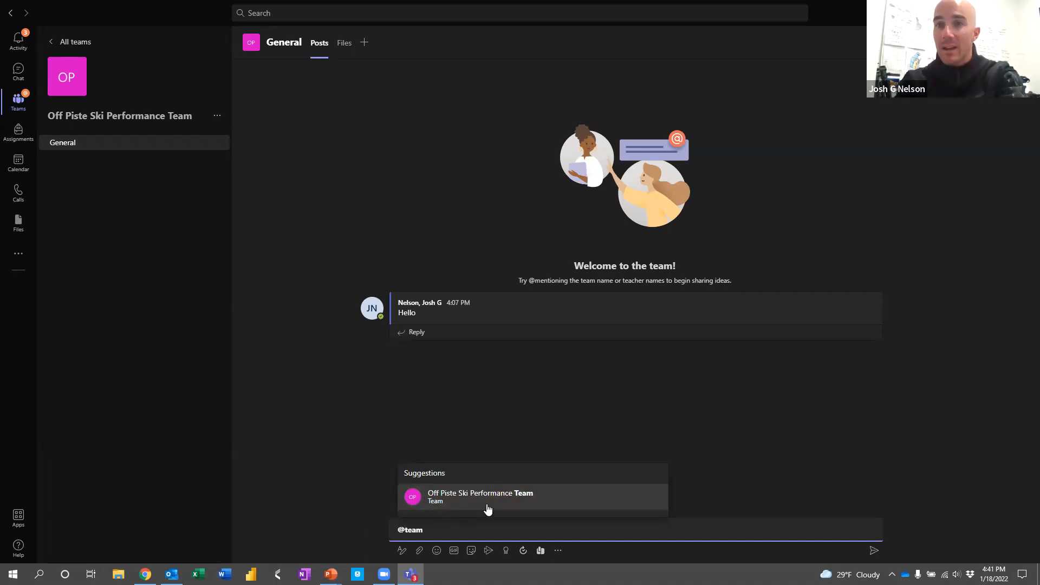
key("BackSpace")
key("BackSpace")
key("BackSpace")
key("BackSpace")
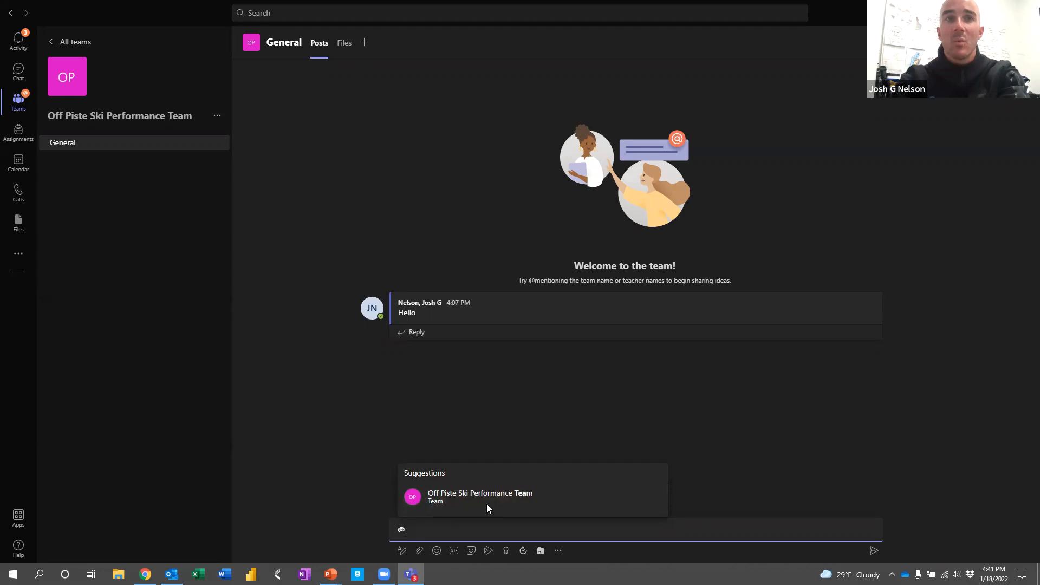
type("nelson")
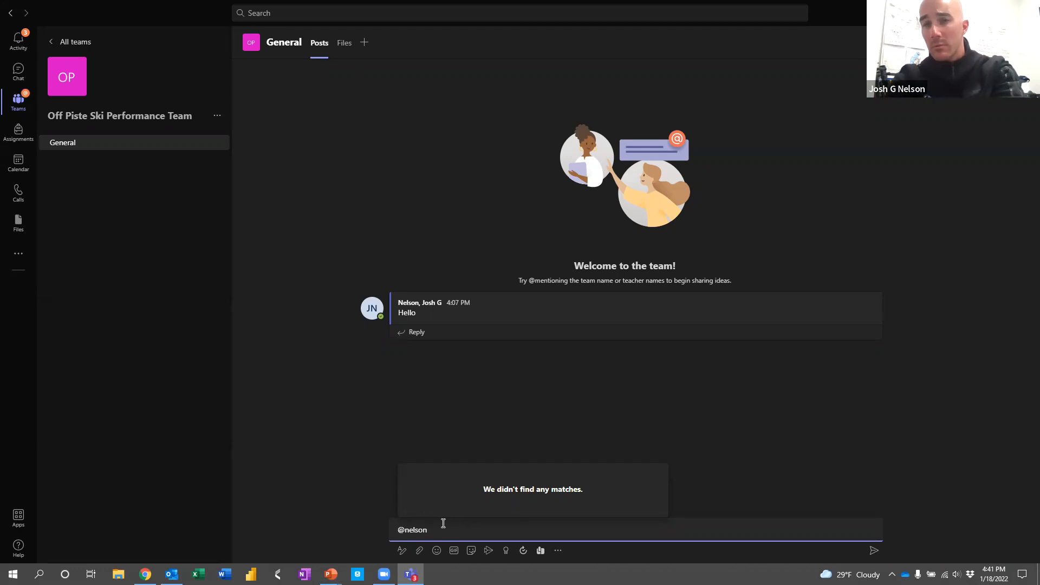
key("BackSpace")
key("BackSpace")
key("BackSpace")
key("BackSpace")
key("BackSpace")
key("BackSpace")
key("BackSpace")
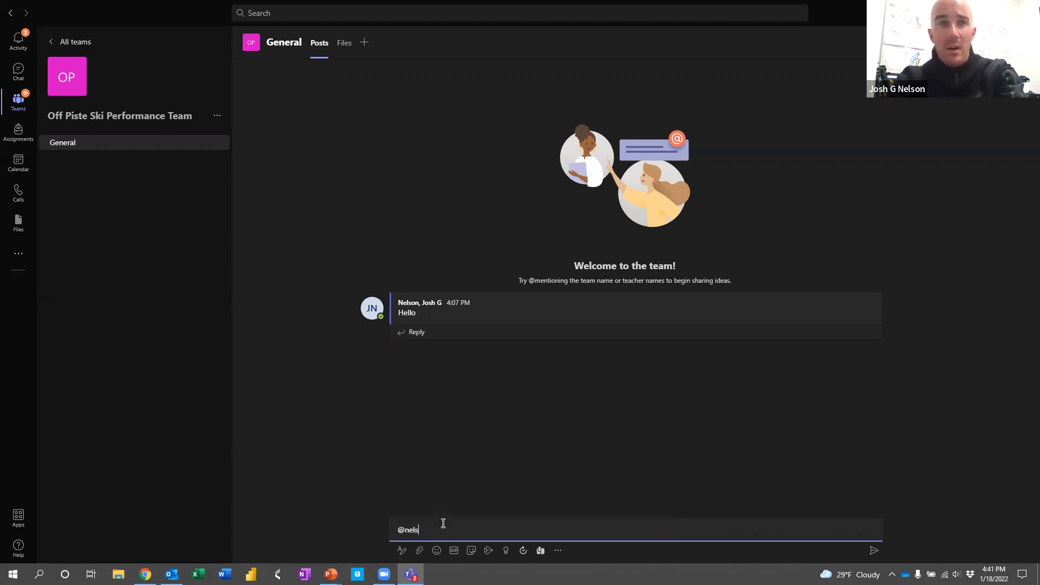
left_click(457, 455)
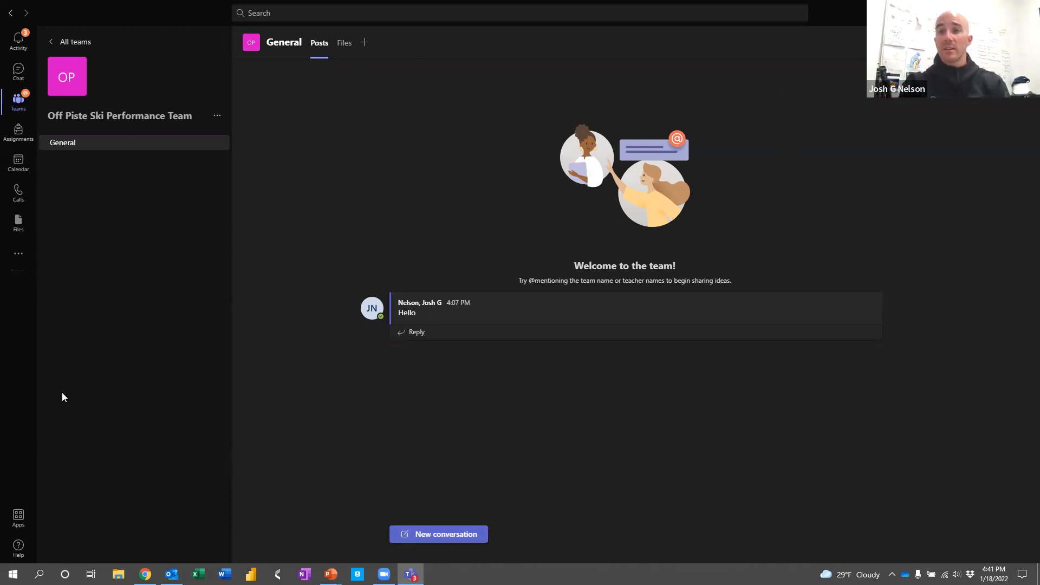
left_click(217, 115)
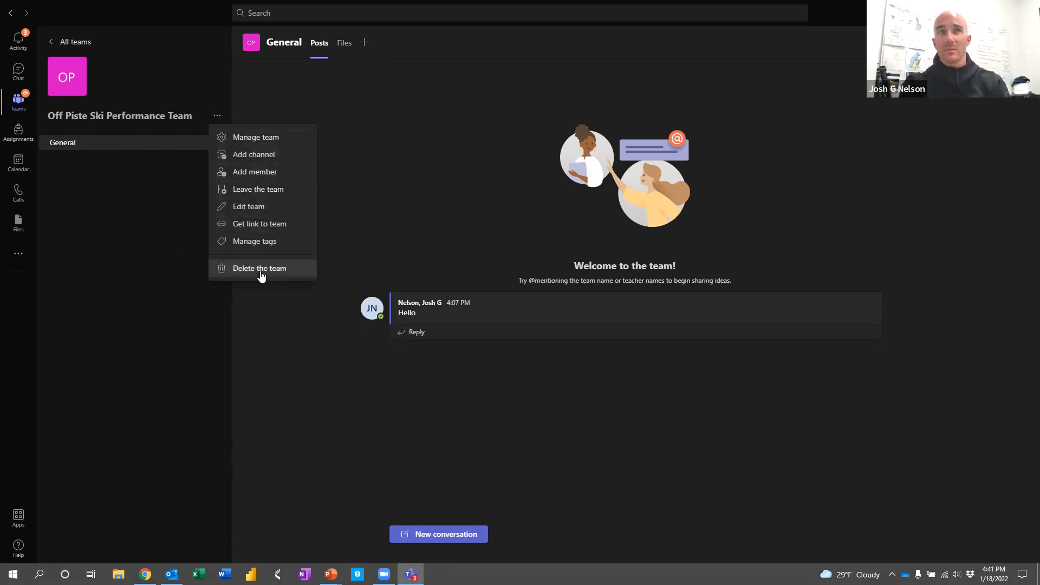
left_click(92, 157)
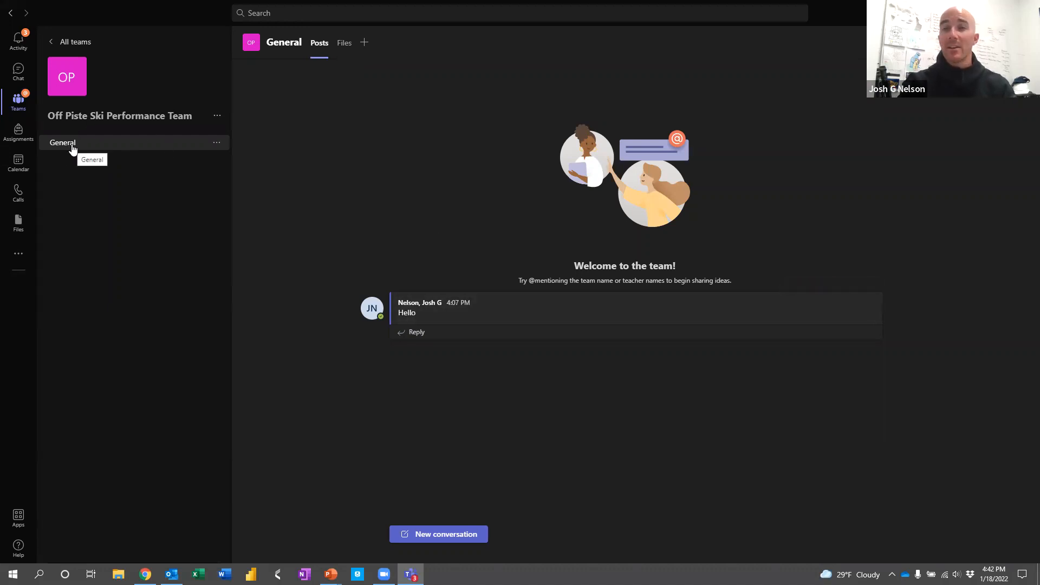
- Start a new channel in the team named "Applied Health and Performance Science" with the description "Hello - AHPS"
left_click(216, 117)
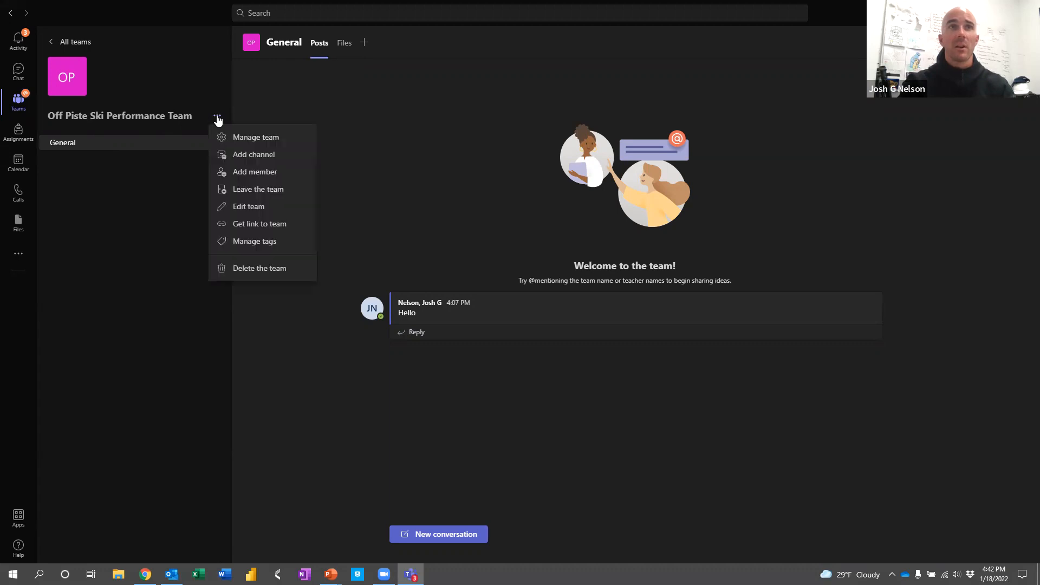
left_click(243, 157)
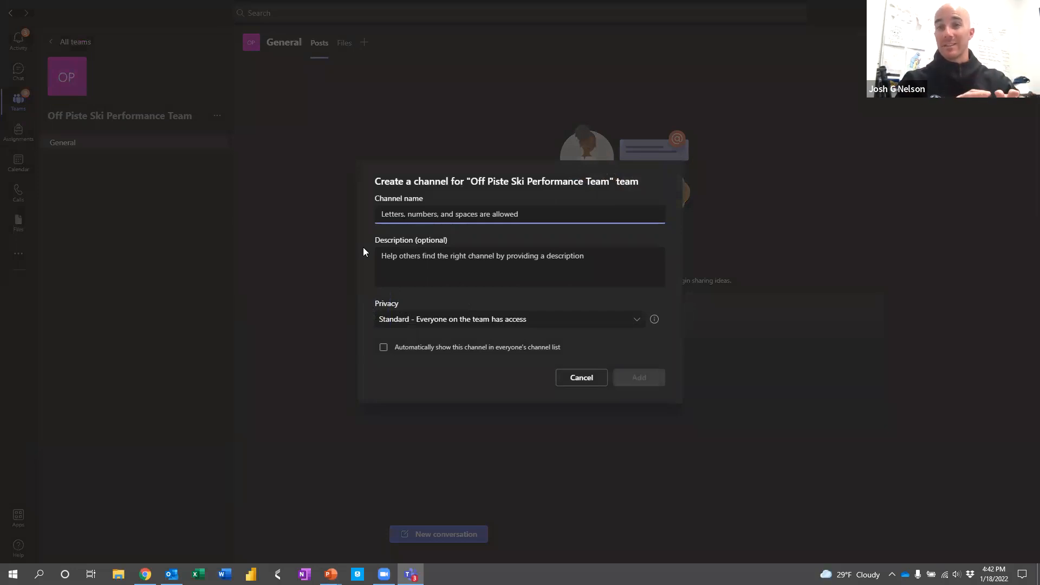
type("Applied")
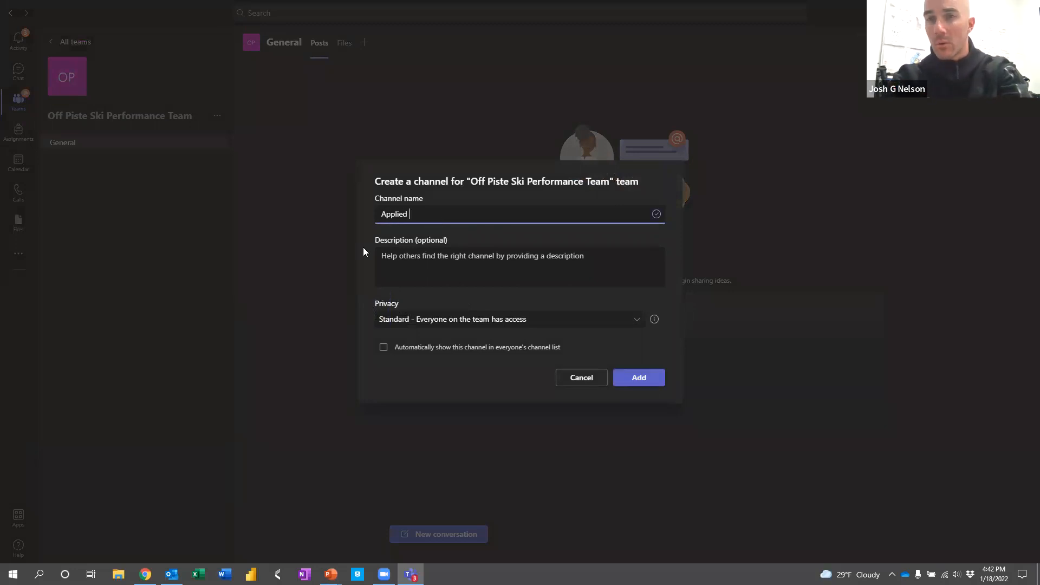
type(" Health and ")
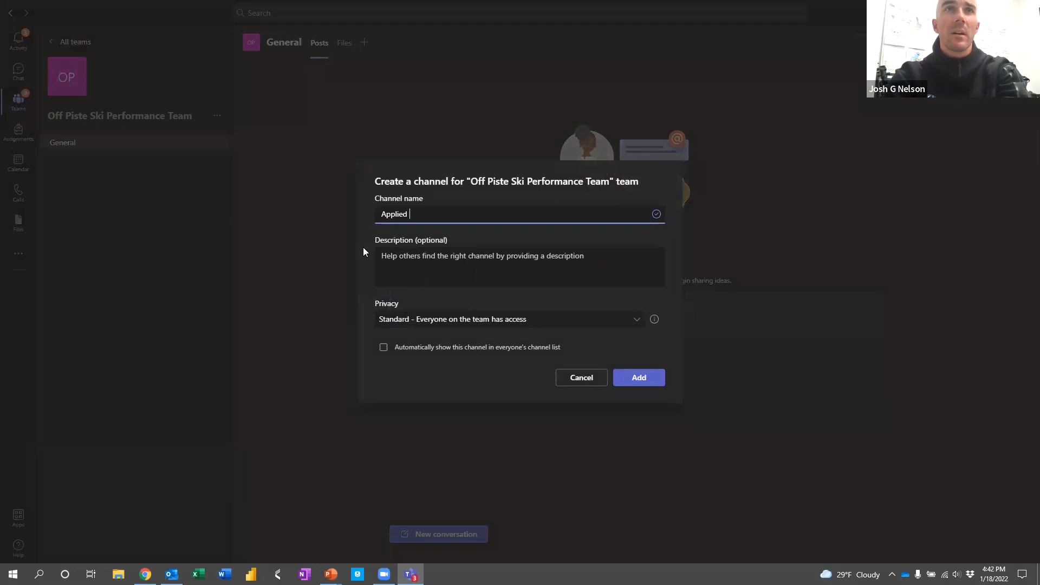
type("Per")
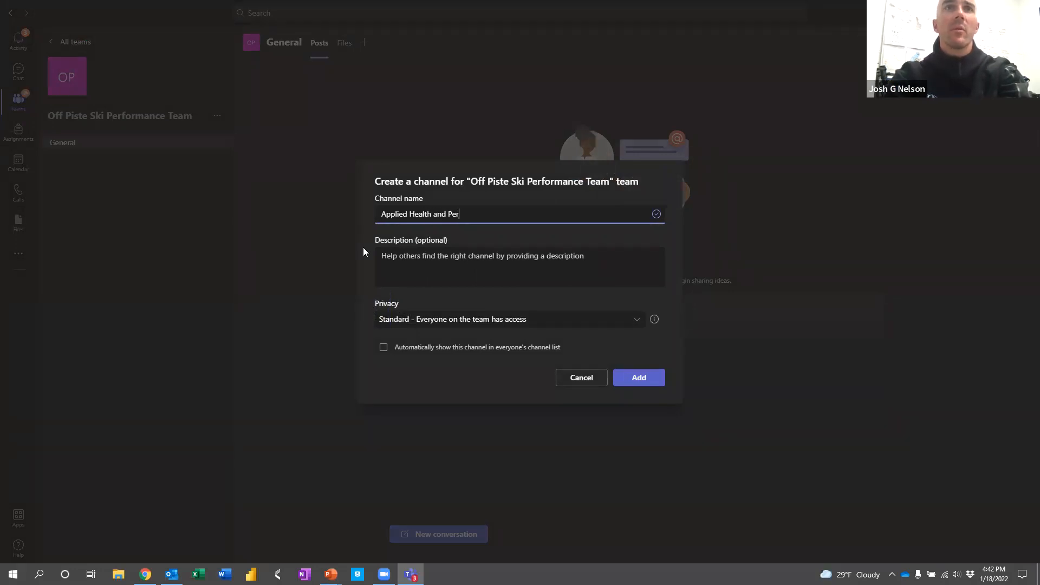
type("formance Science")
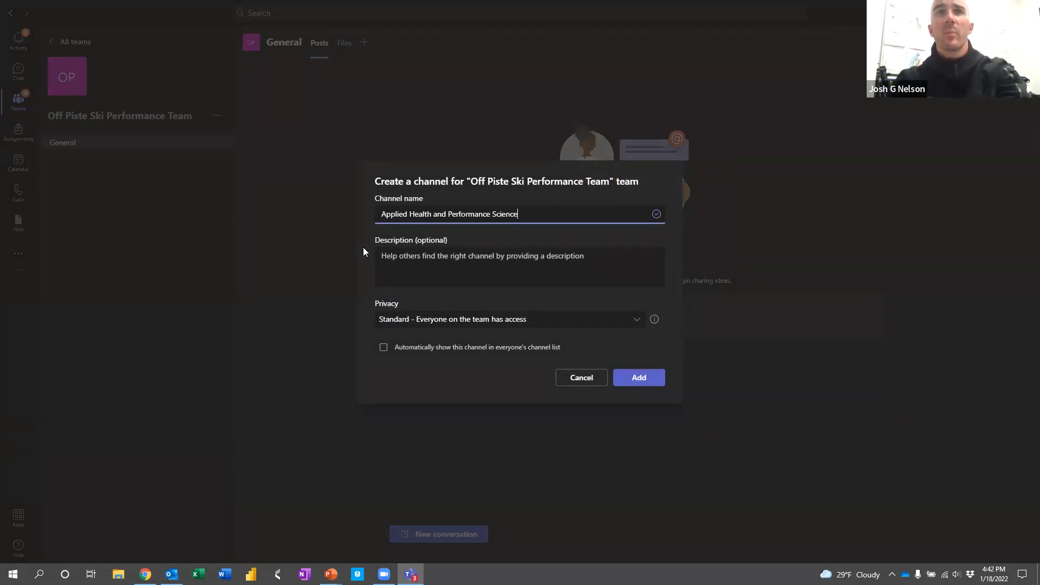
type("&")
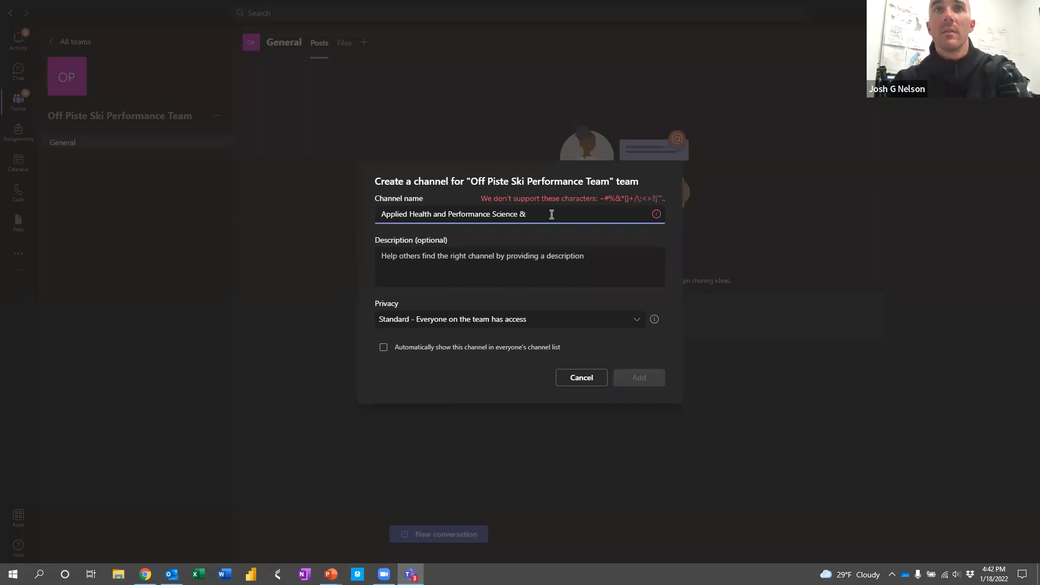
key("BackSpace")
left_click(422, 258)
type("Hello - AHPS")
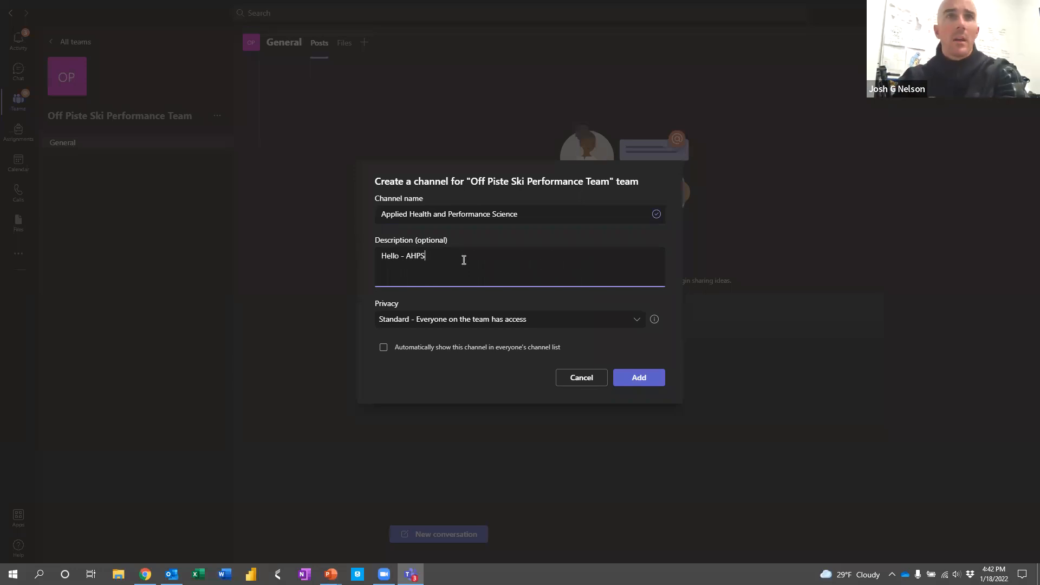
- Keep the channel's privacy at Standard, show it automatically in everyone's channel list, and add the channel
left_click(433, 324)
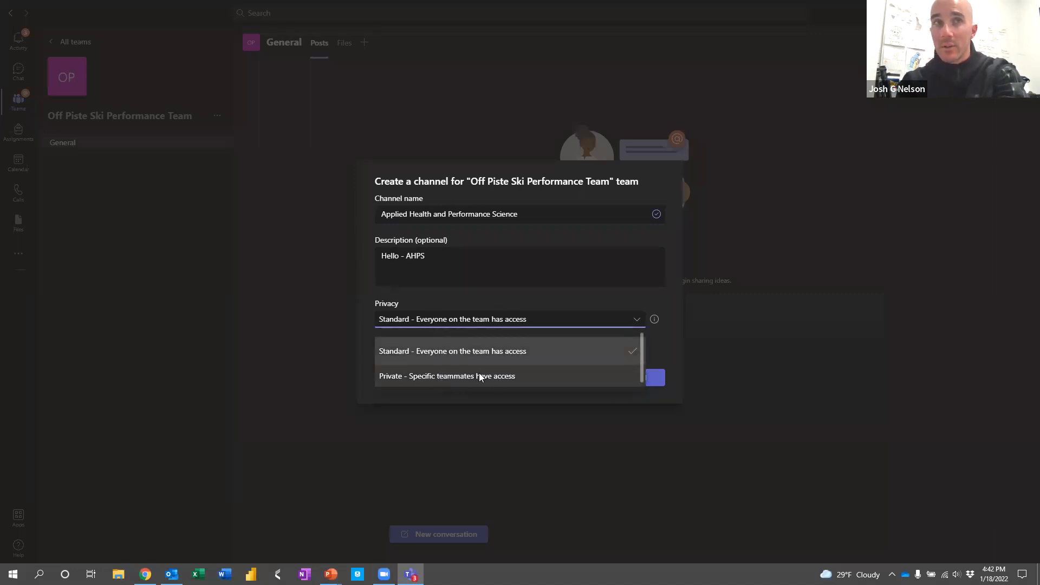
left_click(418, 353)
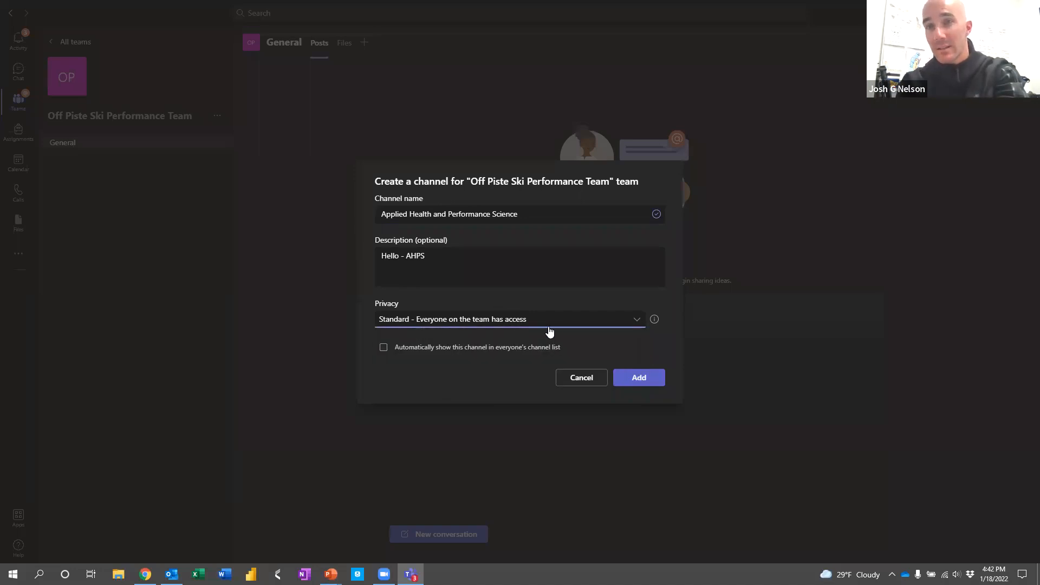
left_click(549, 325)
left_click(401, 374)
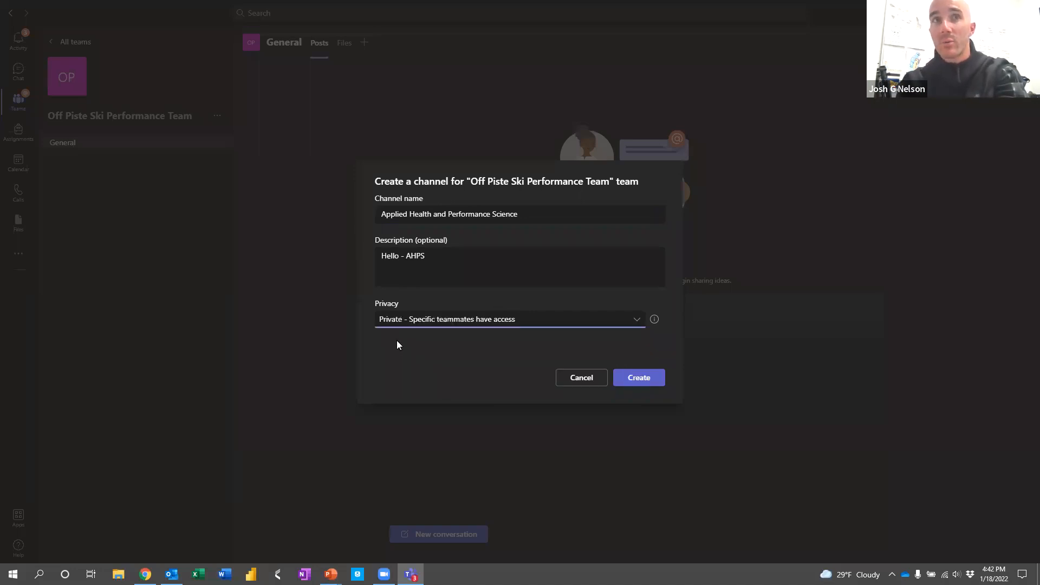
left_click(518, 324)
left_click(484, 347)
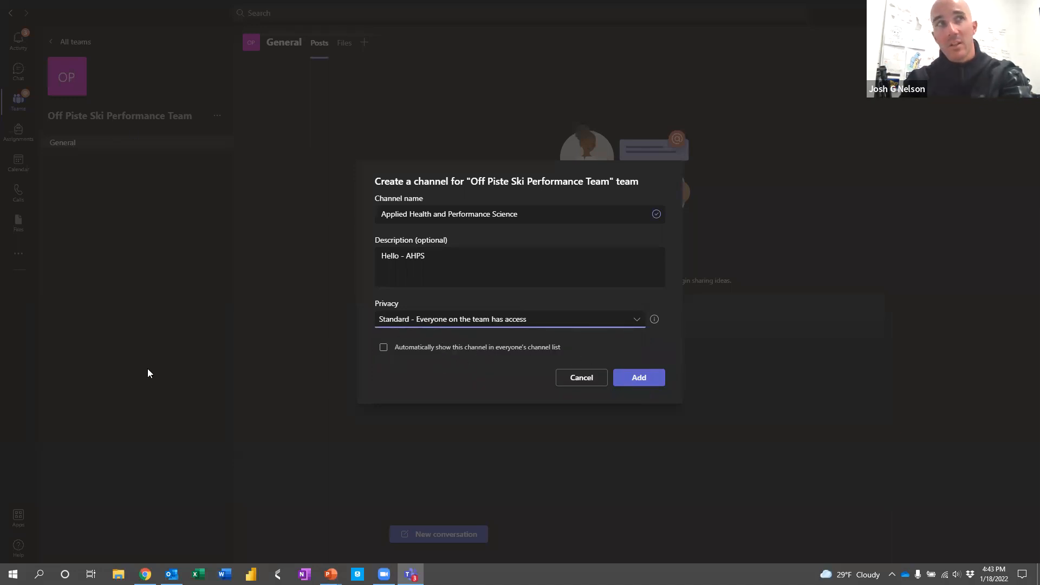
left_click(384, 348)
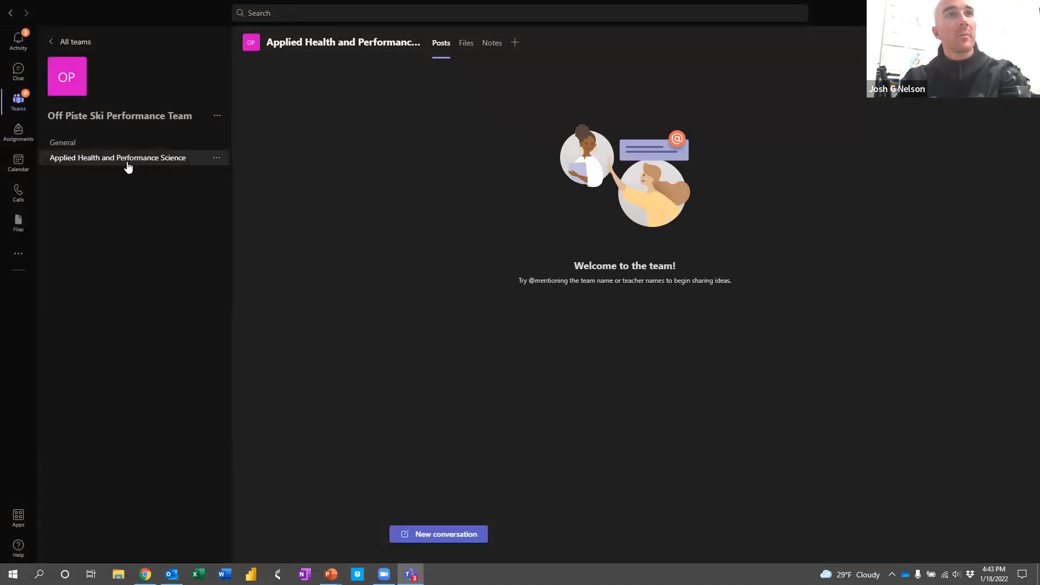
- Look at the General channel, then examine the posts and files areas of the Applied Health and Performance Science channel
left_click(90, 143)
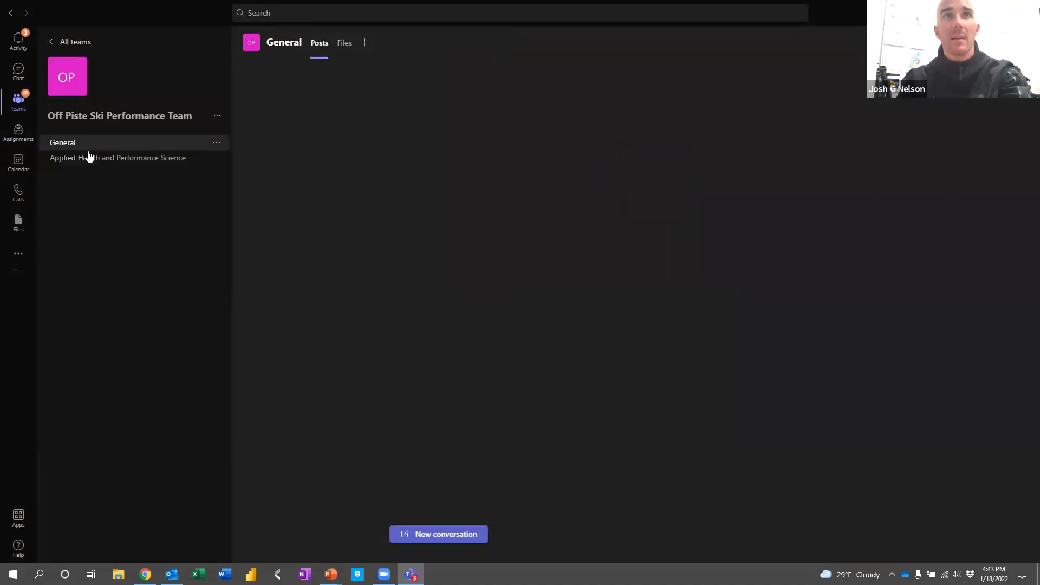
left_click(88, 158)
left_click(462, 45)
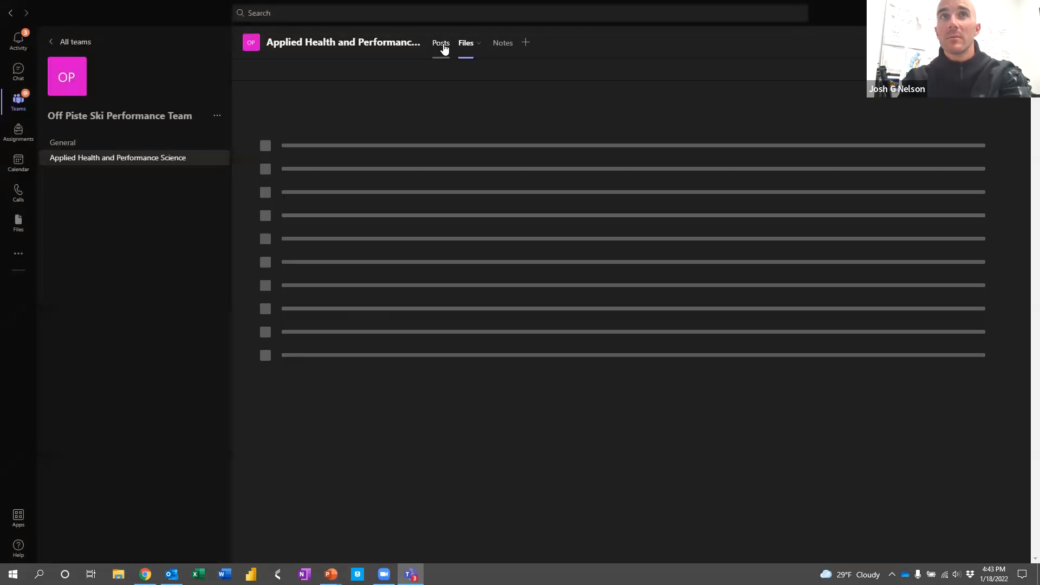
left_click(441, 43)
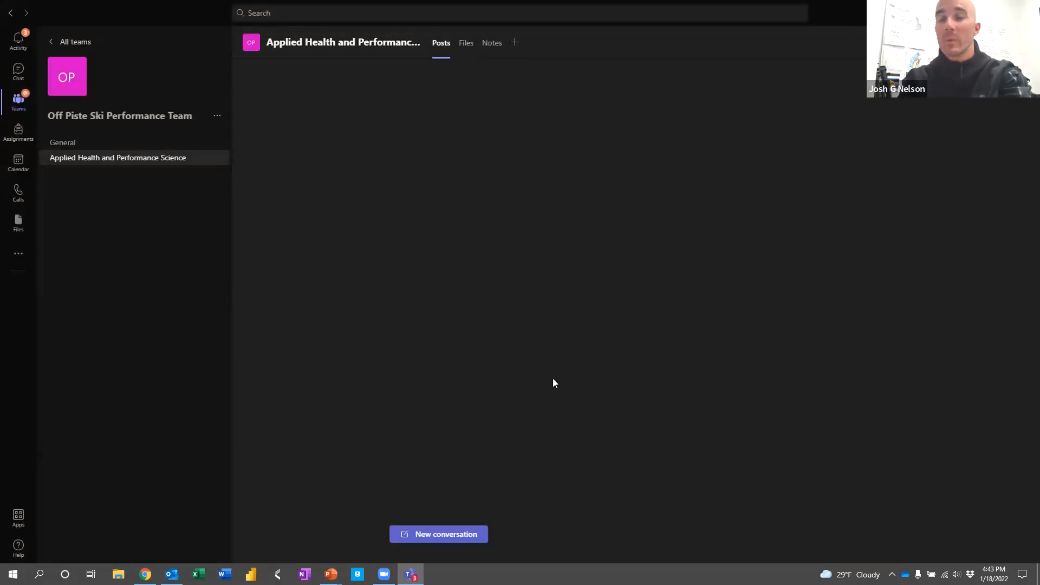
left_click(464, 48)
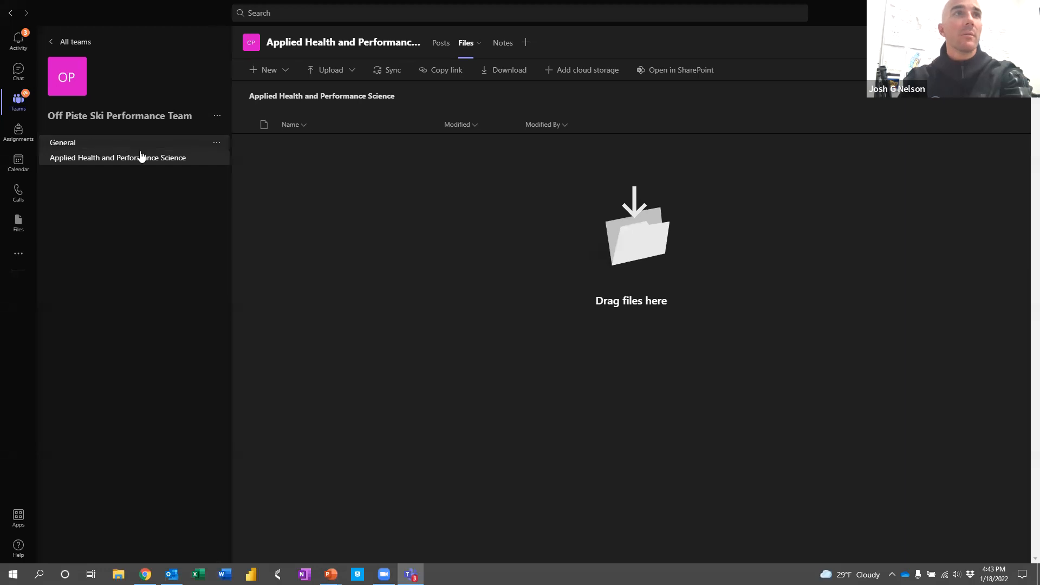
- Add a standard channel named "Performance Psychology" to the team, shown automatically in everyone's channel list
left_click(216, 115)
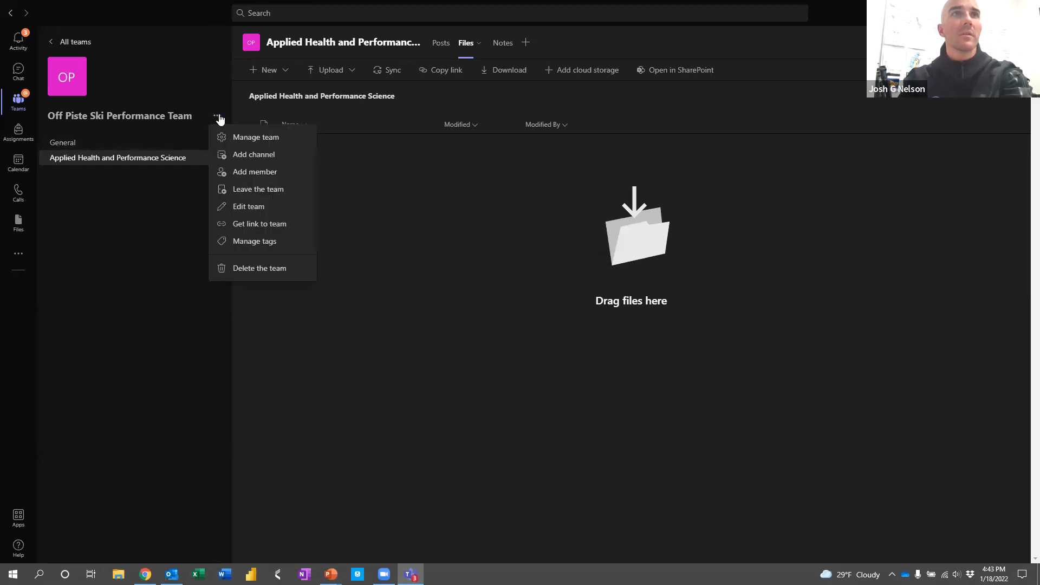
left_click(243, 155)
type("Performance ")
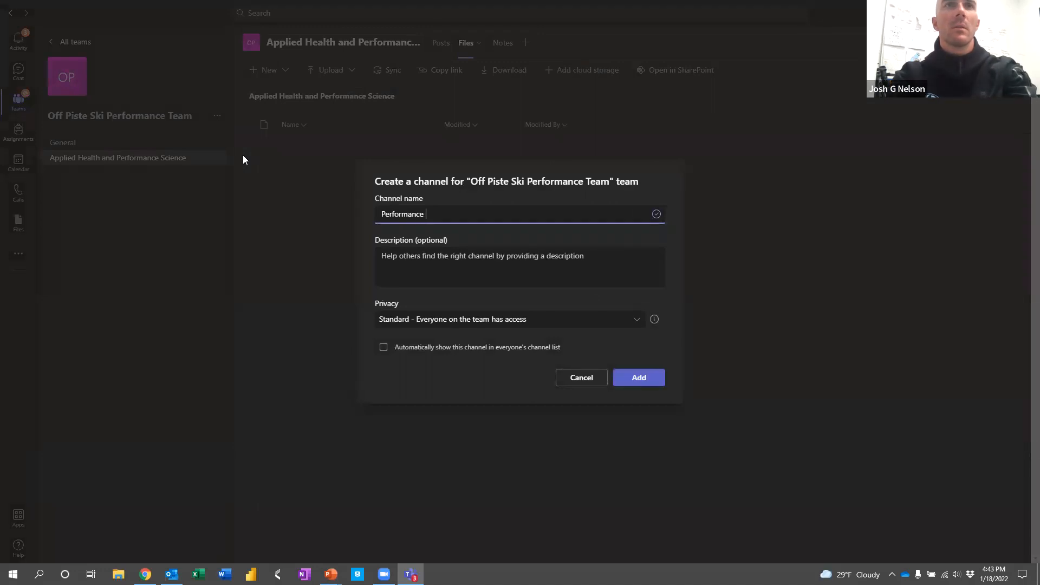
type("Psychology")
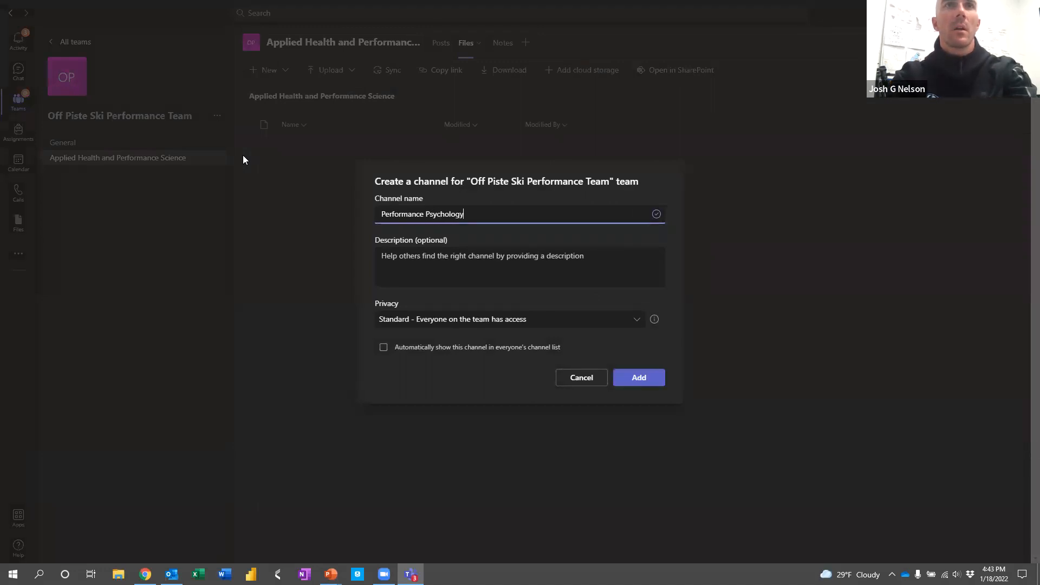
left_click(383, 347)
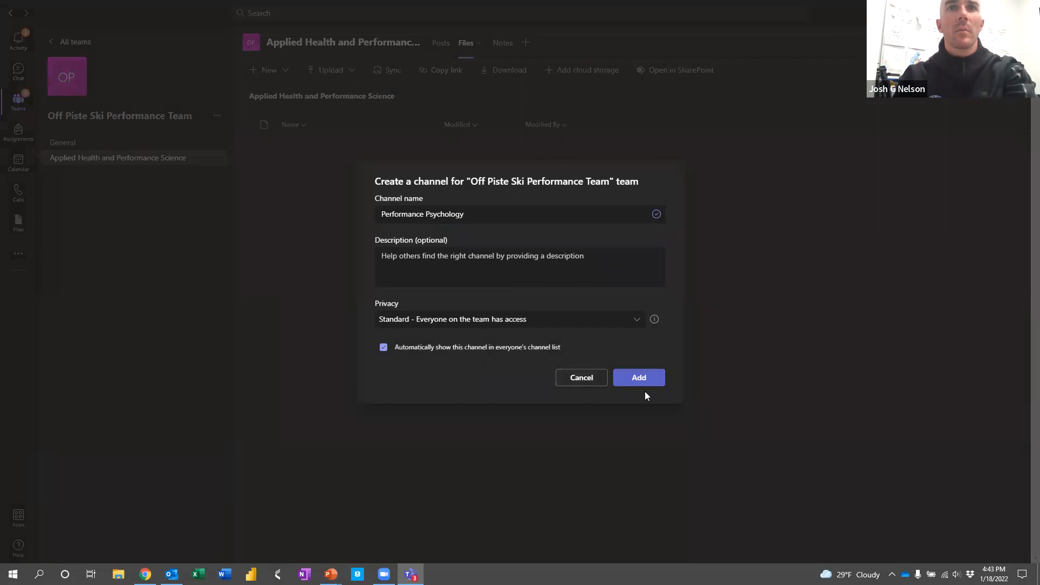
left_click(641, 379)
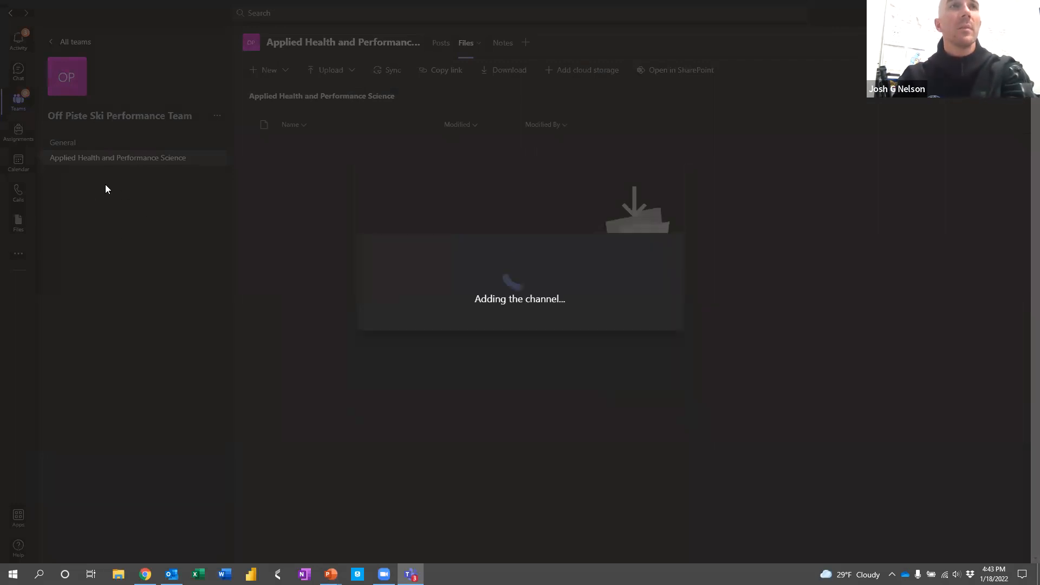
- Add a standard channel named "Performance Enhancement" to the team, shown automatically in everyone's channel list
left_click(216, 116)
left_click(270, 155)
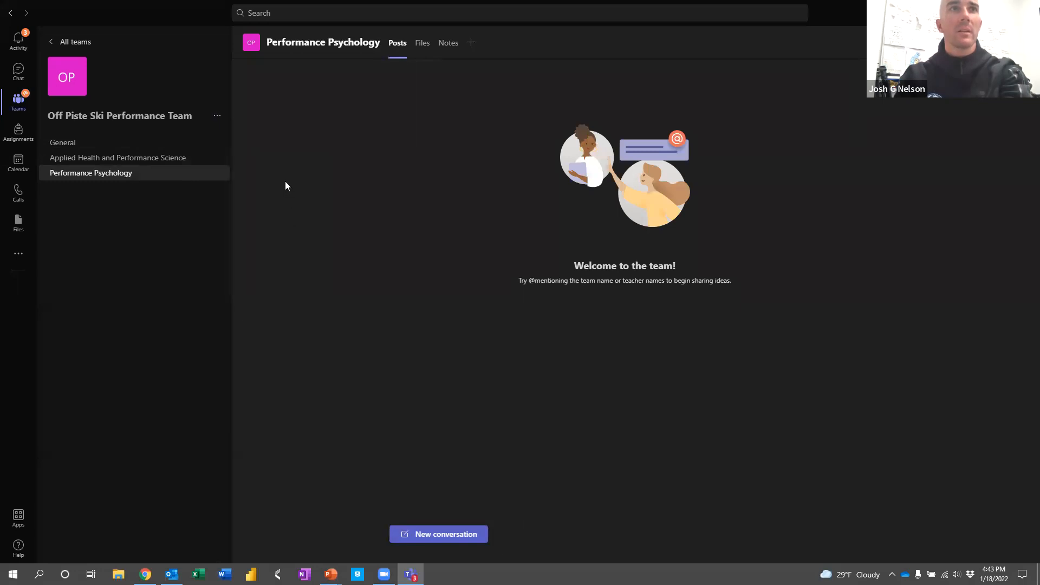
type("Perform")
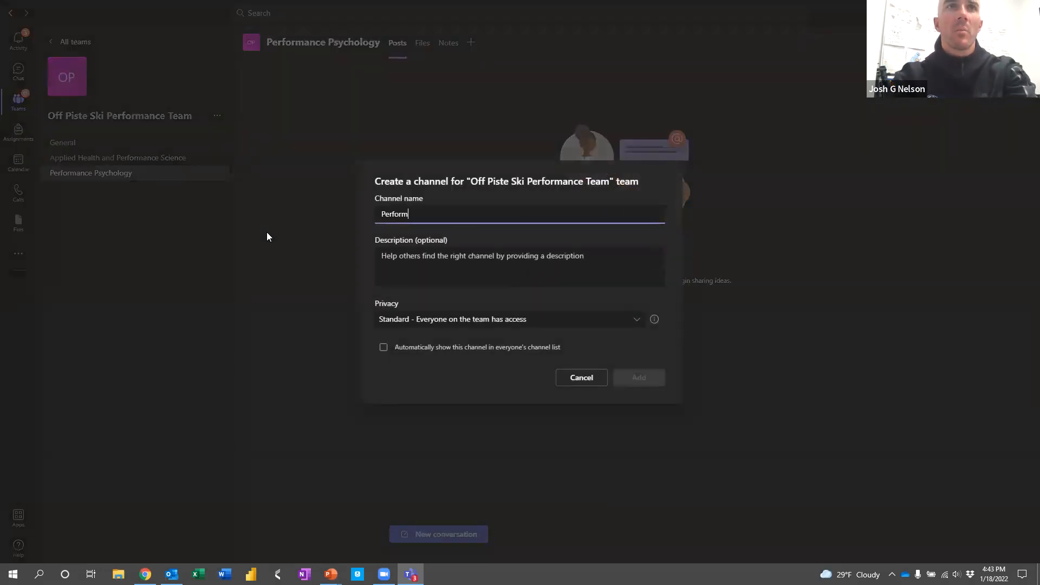
type("ance En")
key("BackSpace")
key("BackSpace")
type("Enhancement ")
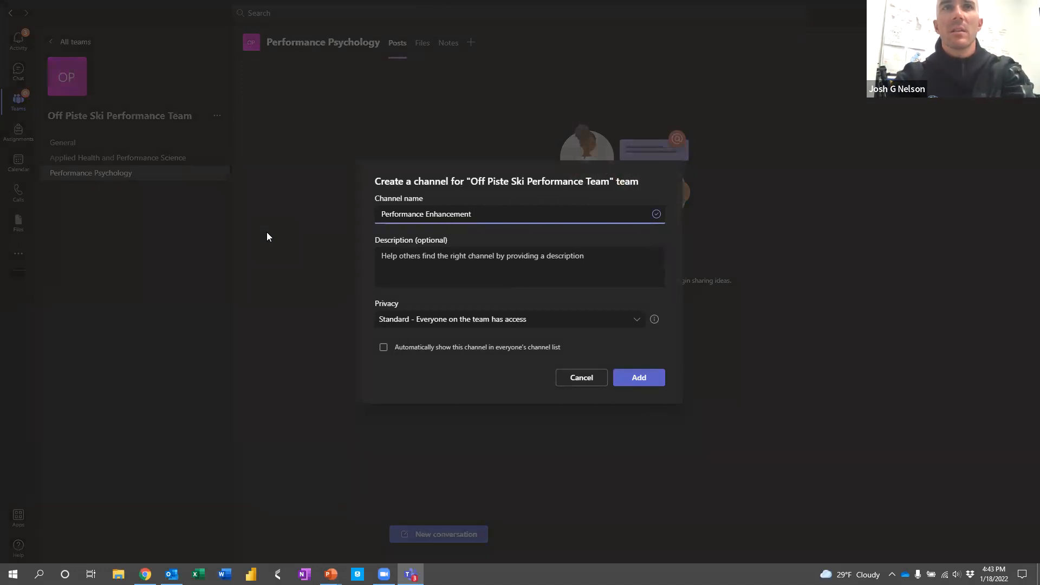
type("San S&")
key("BackSpace")
key("BackSpace")
key("BackSpace")
key("BackSpace")
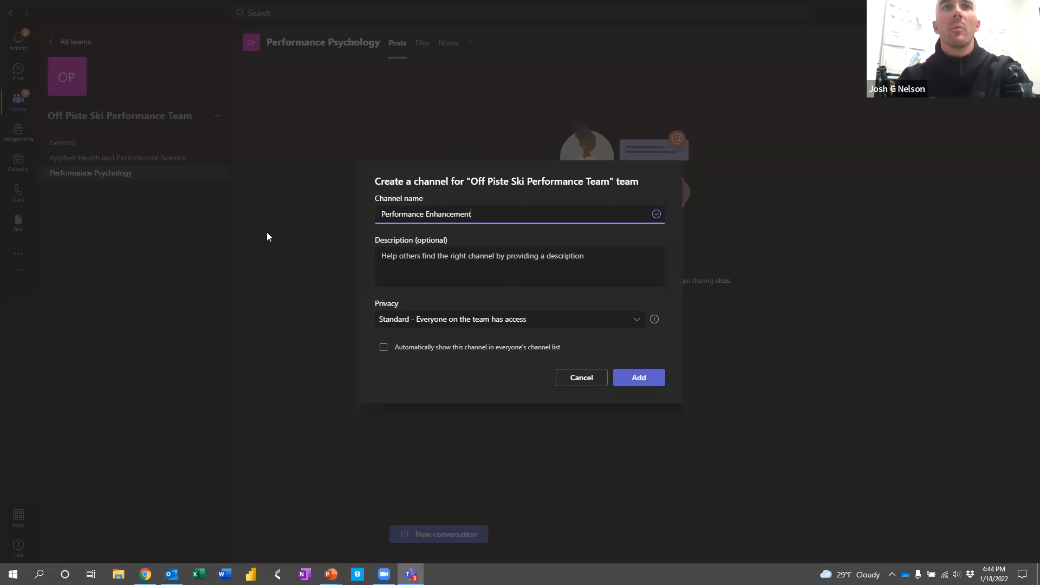
left_click(383, 348)
left_click(637, 382)
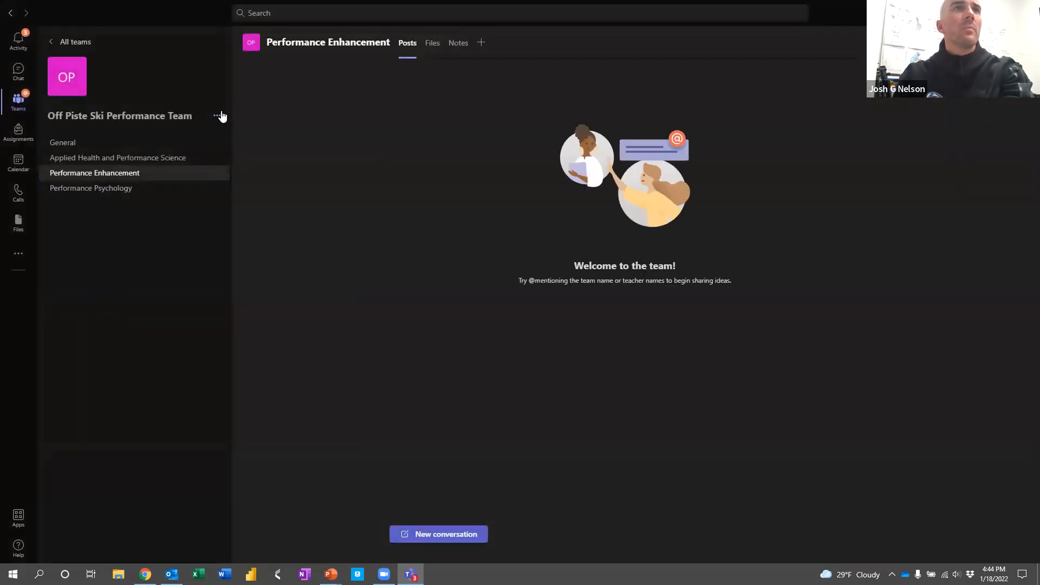
- Add a standard channel named "Performance Nutrition" to the team, shown automatically in everyone's channel list
left_click(218, 115)
left_click(251, 156)
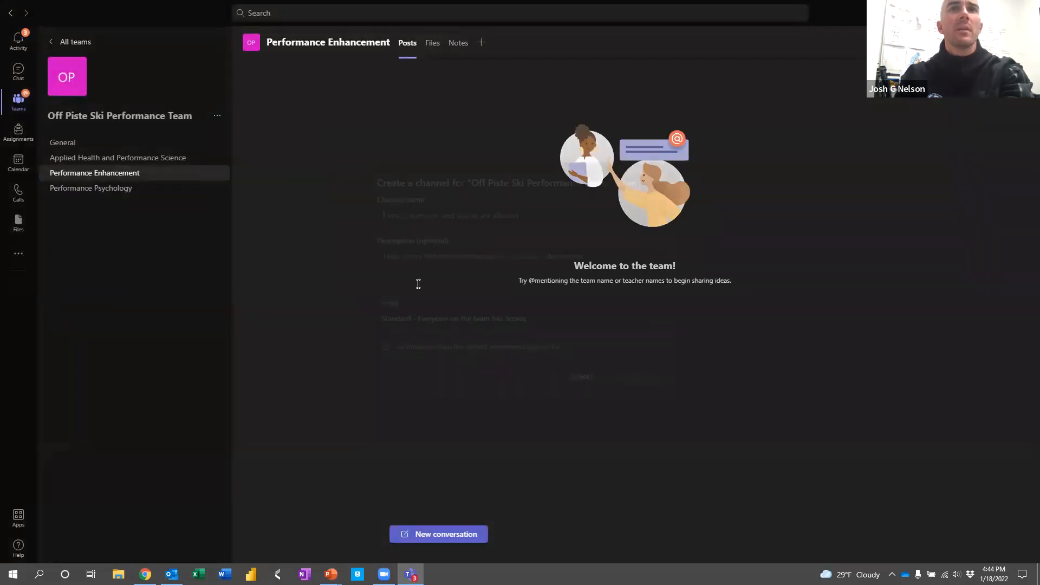
type("Performance Nutrition")
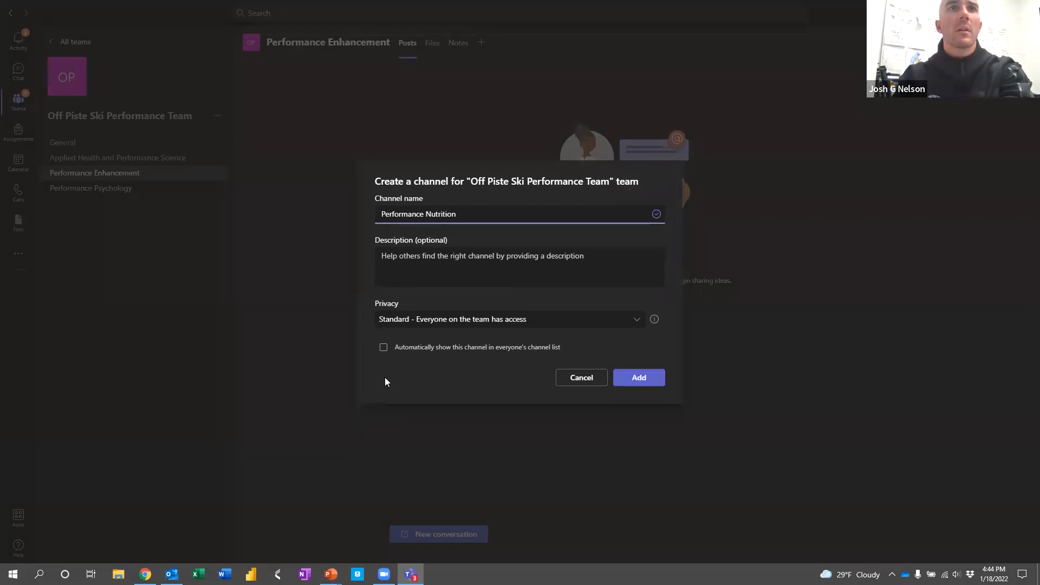
left_click(383, 348)
left_click(644, 380)
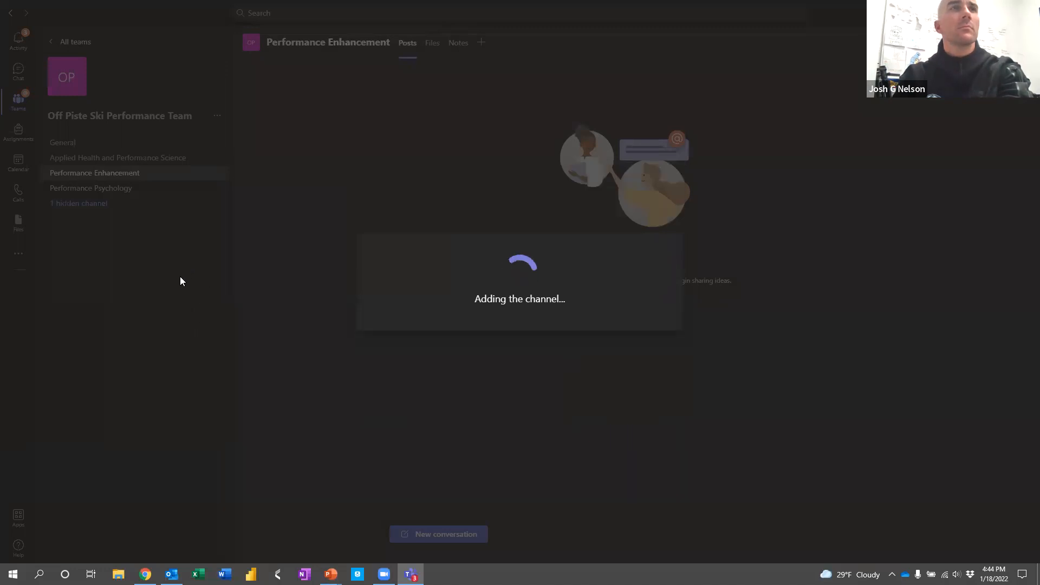
- Add a channel named "CAPS" to the Off Piste Ski Performance Team
left_click(217, 115)
left_click(238, 153)
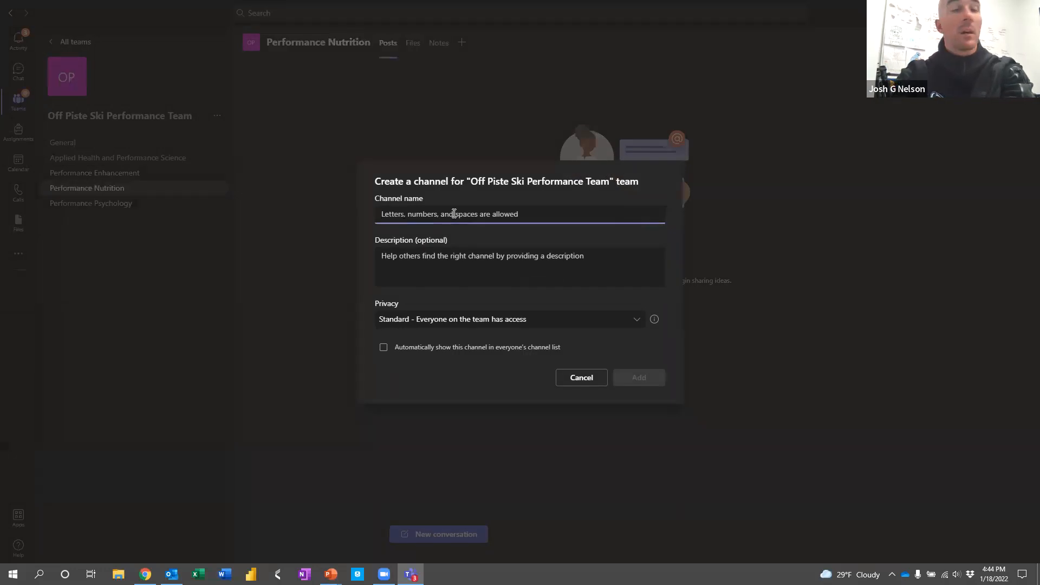
type("C")
type("APC")
left_click(634, 378)
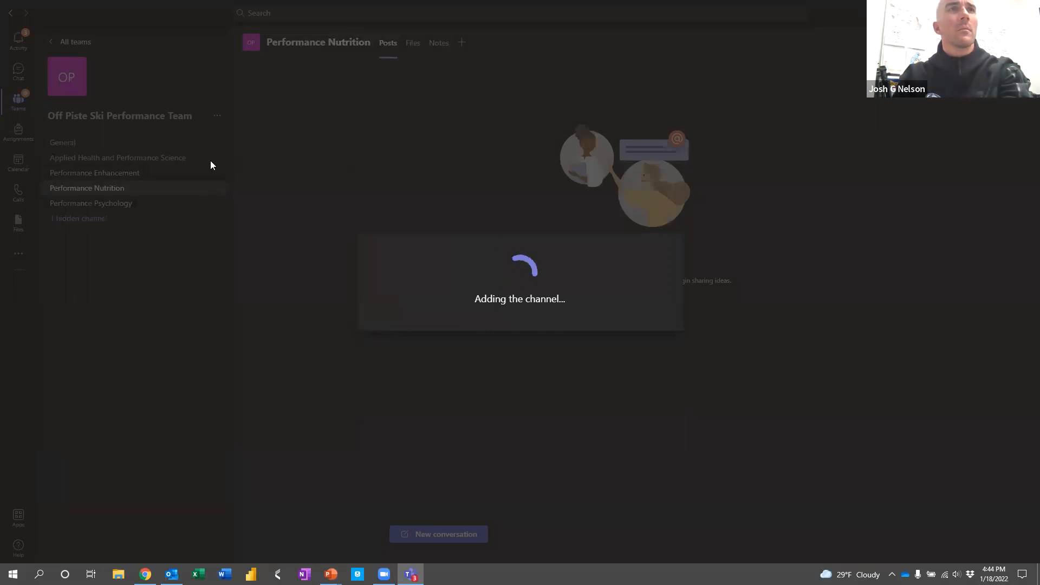
- Add a standard channel named "Student Athlete Welfare and Development" to the team, shown automatically in everyone's channel list
left_click(218, 116)
left_click(242, 153)
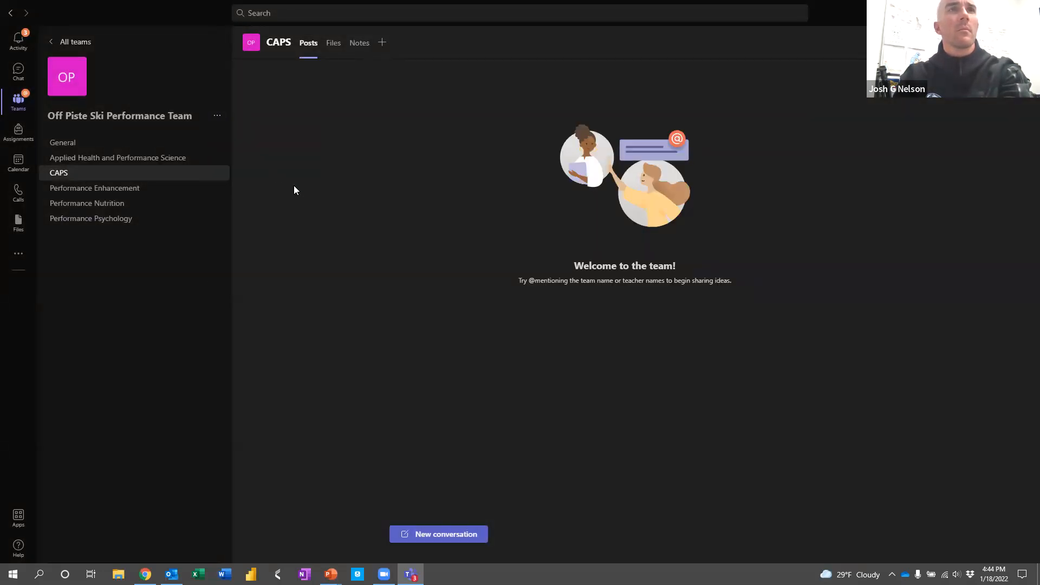
type("Student Athlete Welfare")
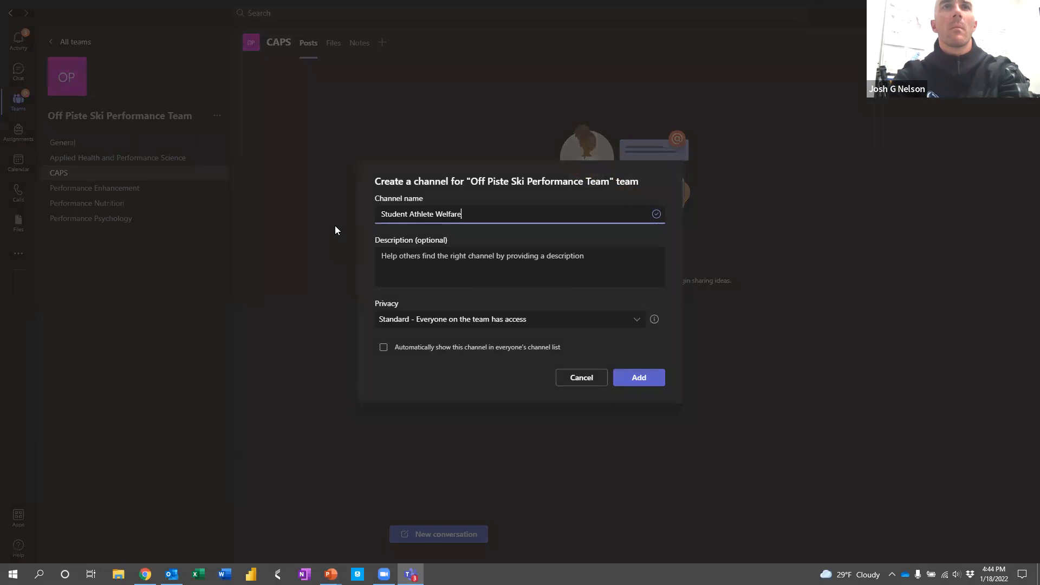
type(" and Development")
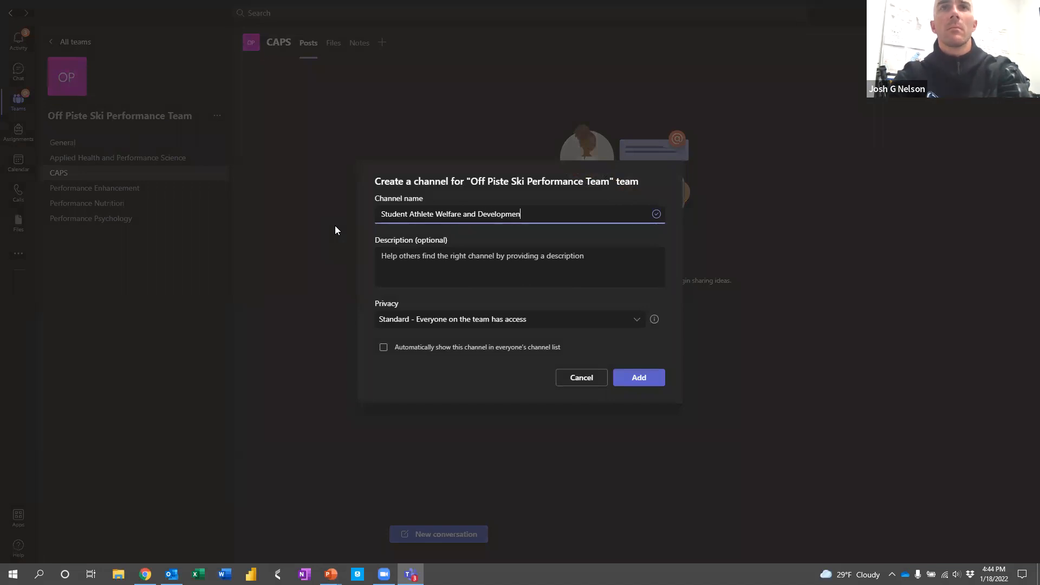
left_click(421, 353)
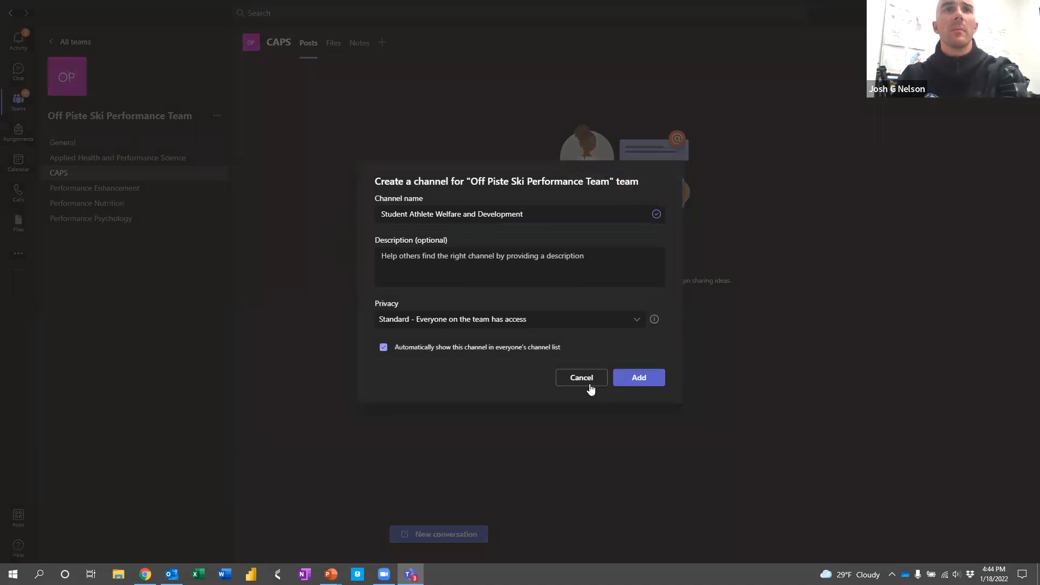
left_click(631, 378)
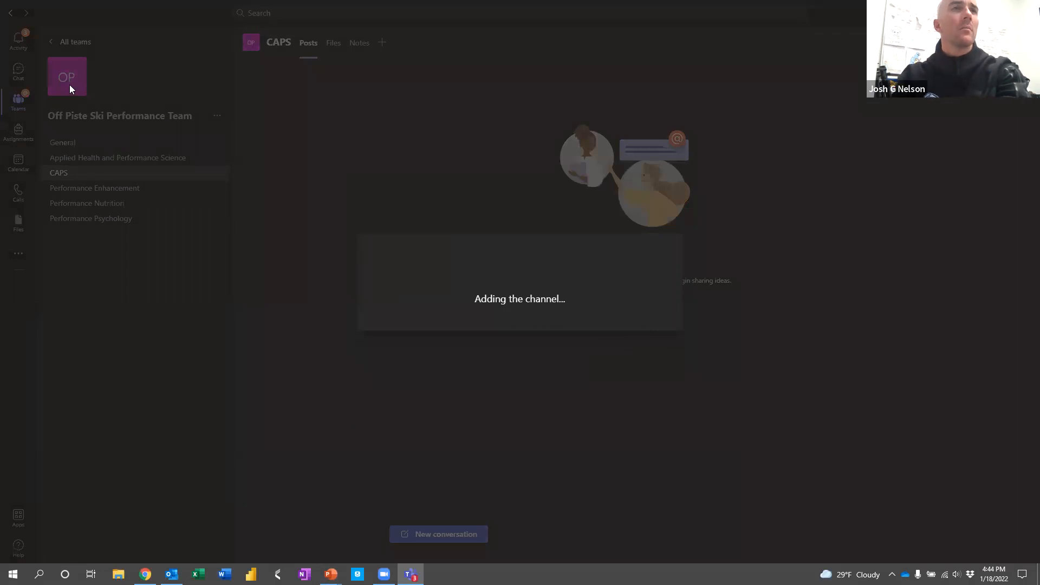
- Add a standard channel named "Academics" to the team, shown automatically in everyone's channel list
left_click(216, 115)
left_click(263, 154)
type("Academics")
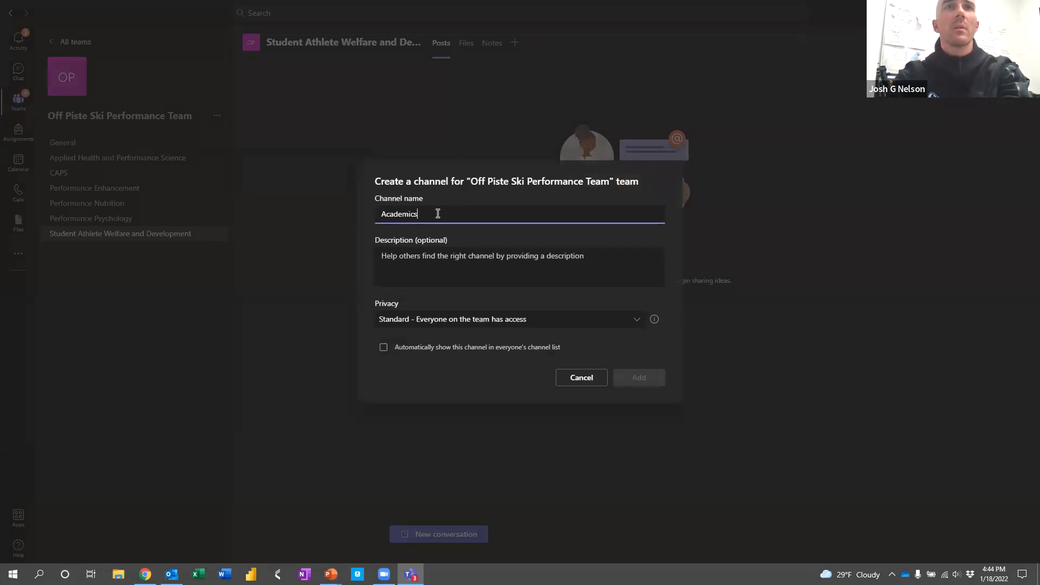
left_click(502, 357)
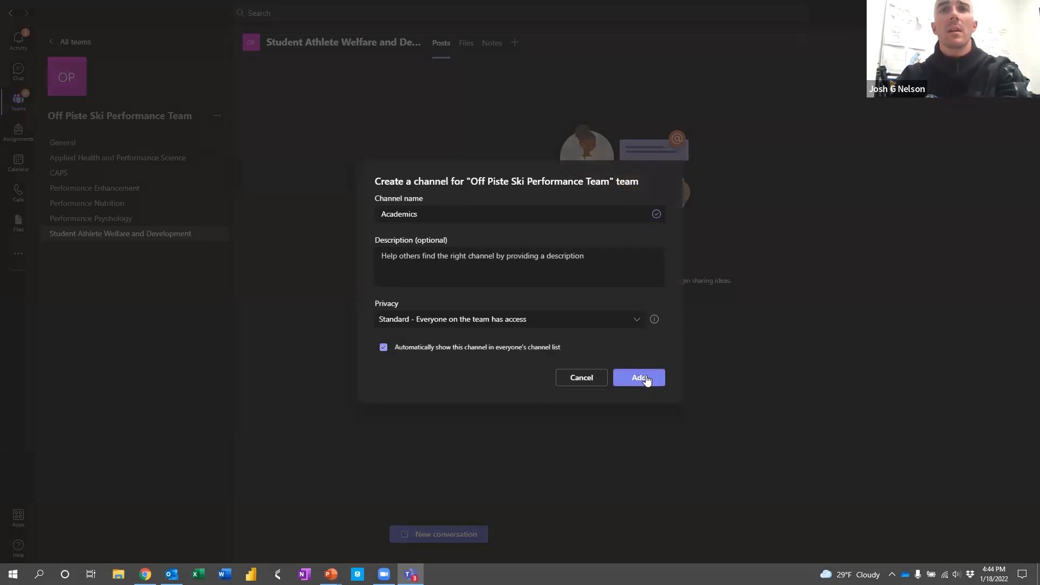
left_click(642, 379)
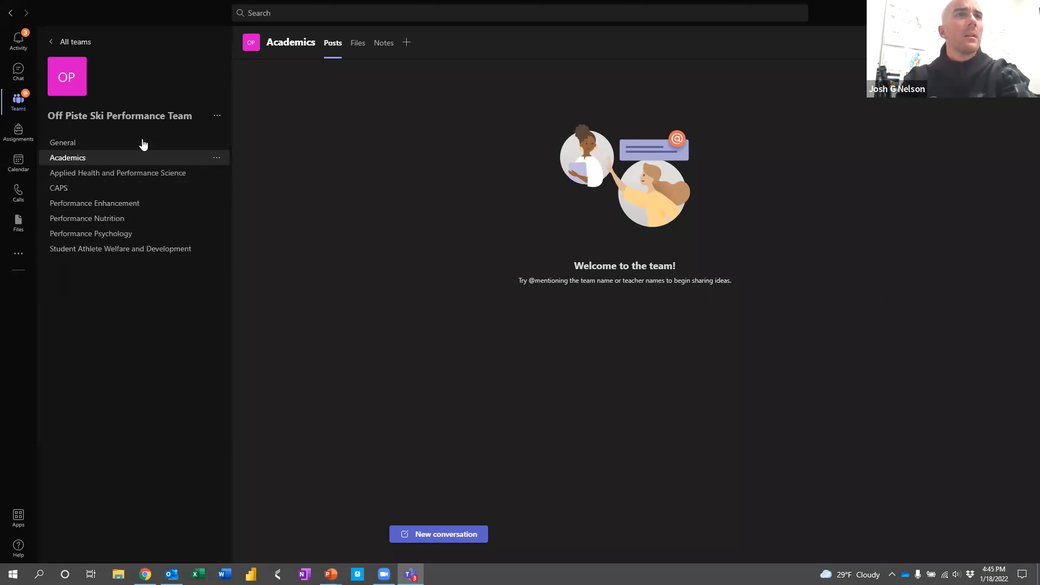
- Add a channel named "Administration" to the team, shown automatically in everyone's channel list
left_click(217, 116)
left_click(257, 157)
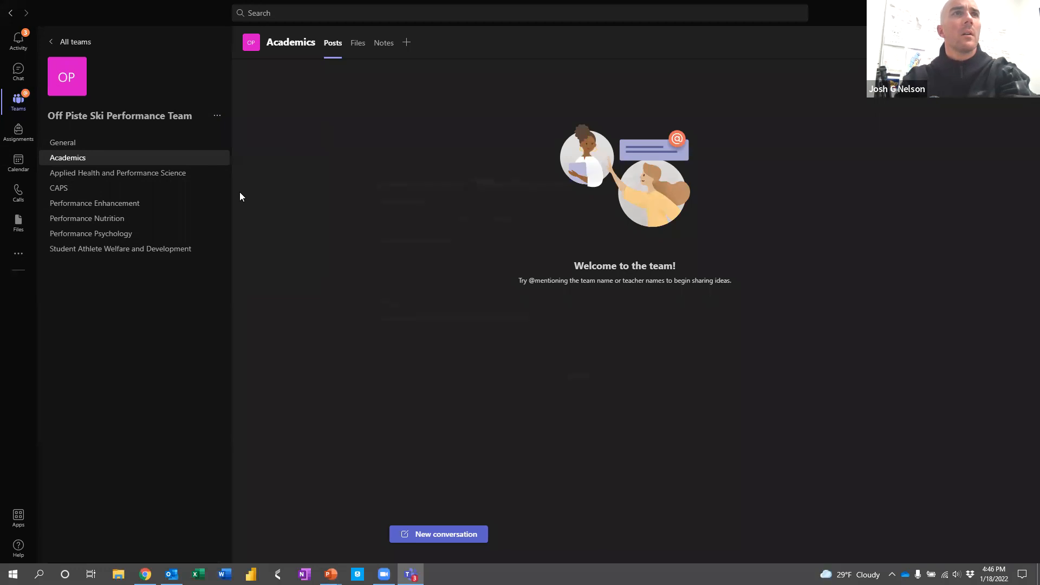
type("Administration")
left_click(373, 348)
left_click(633, 383)
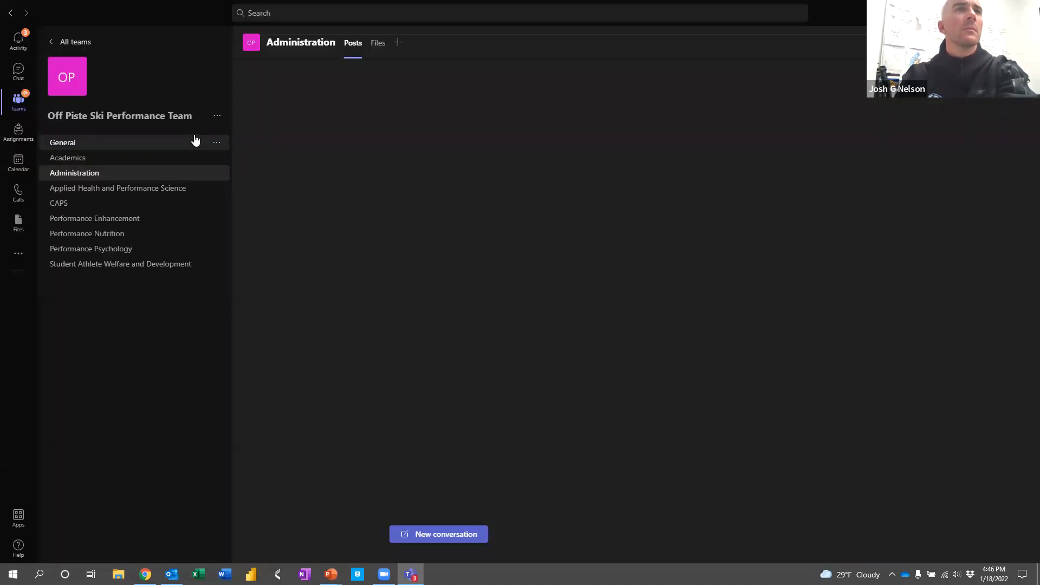
- Create a channel named "Sports Medicine" in the team with its privacy set to Private, so only specific teammates have access
left_click(217, 115)
left_click(238, 160)
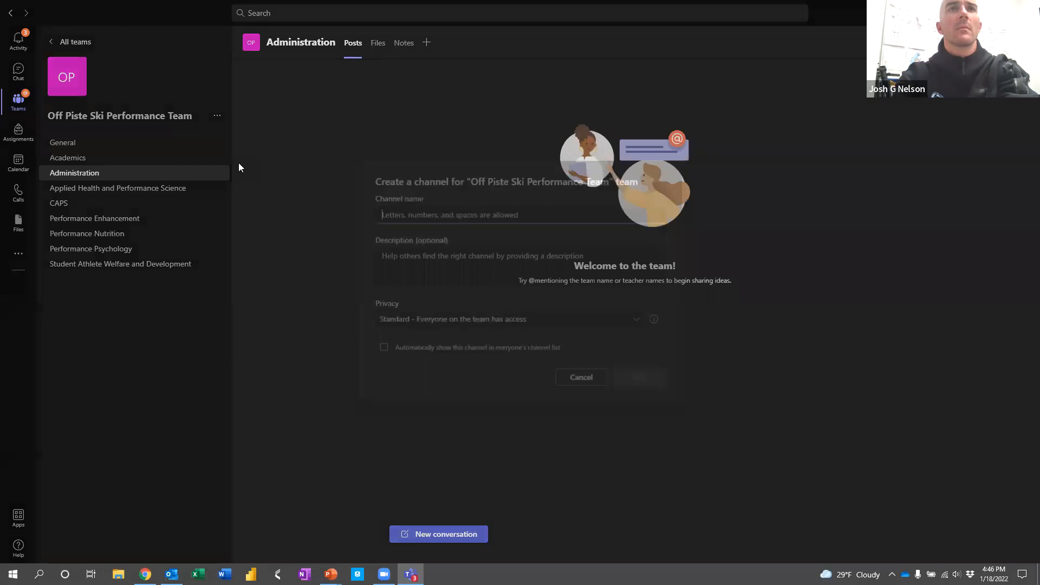
type("Sports Medicine")
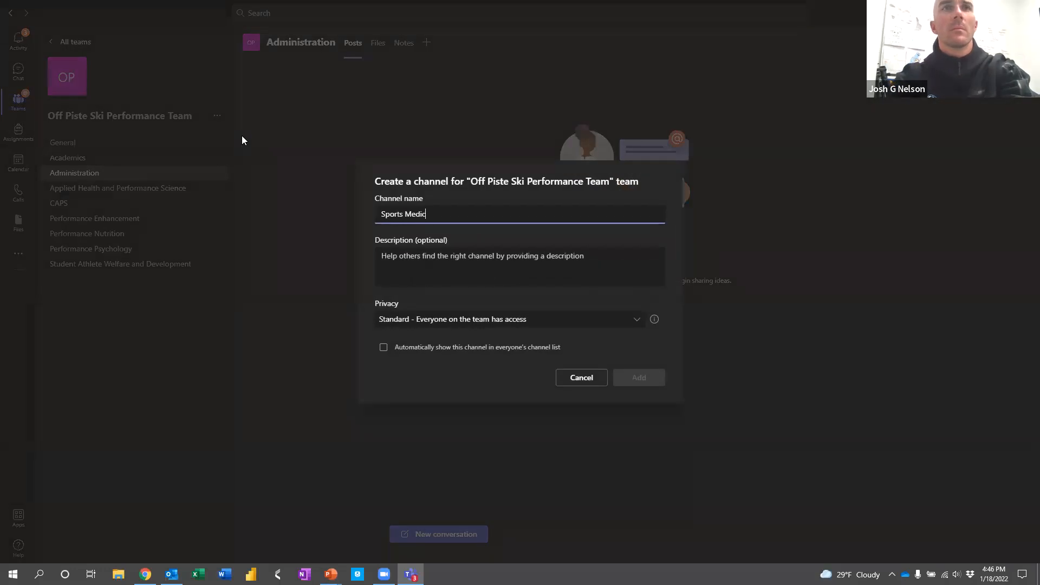
left_click(384, 347)
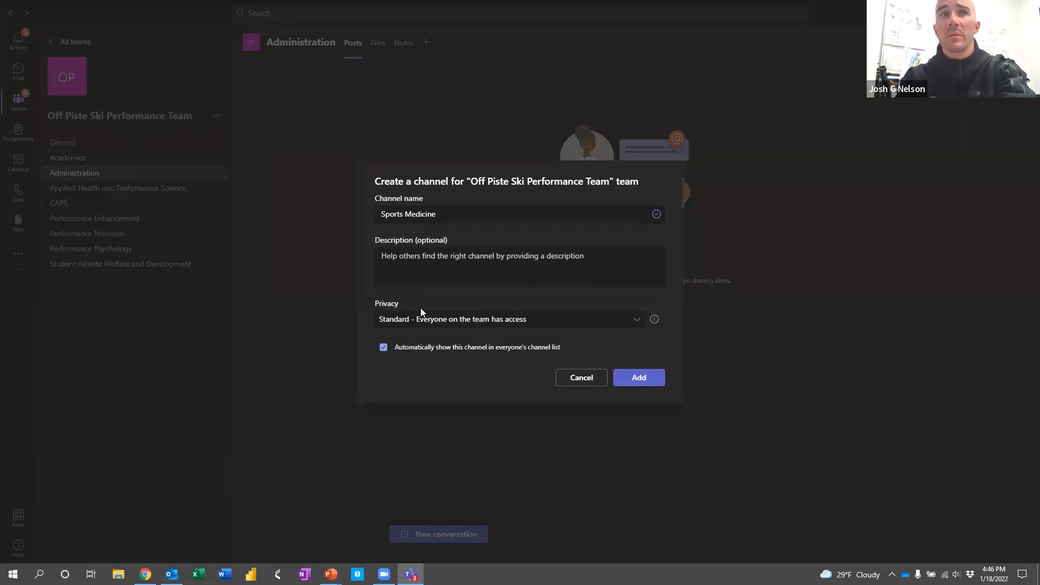
left_click(454, 324)
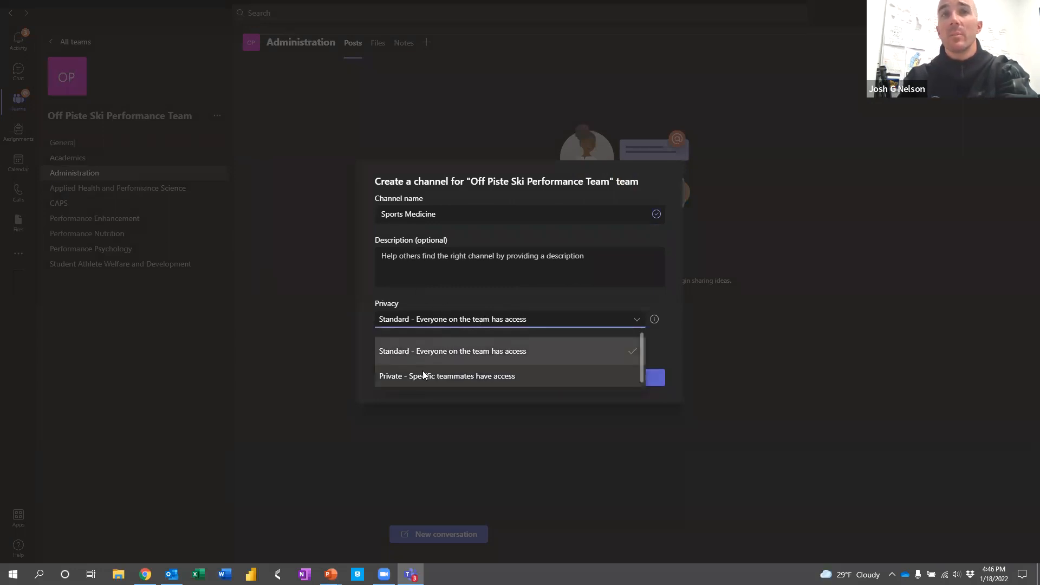
left_click(437, 377)
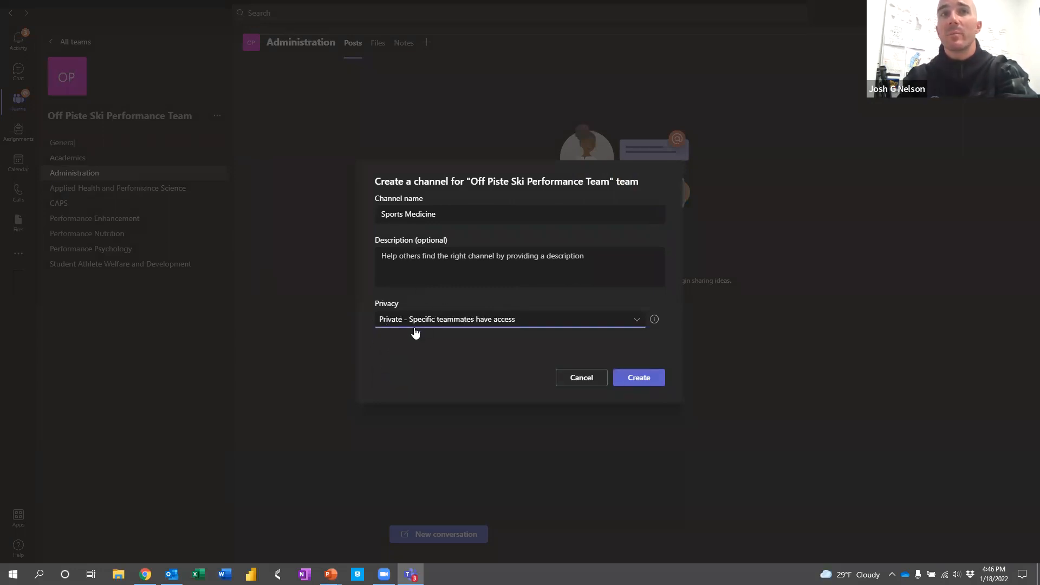
left_click(638, 379)
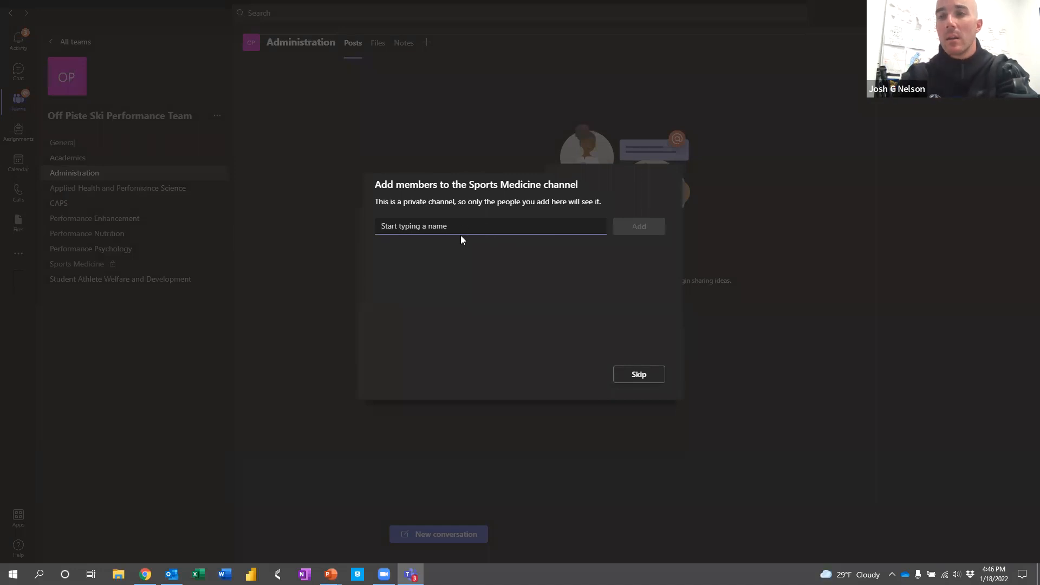
- Search for a member by surname for the Sports Medicine channel, then clear the search and skip adding members
type("nelson")
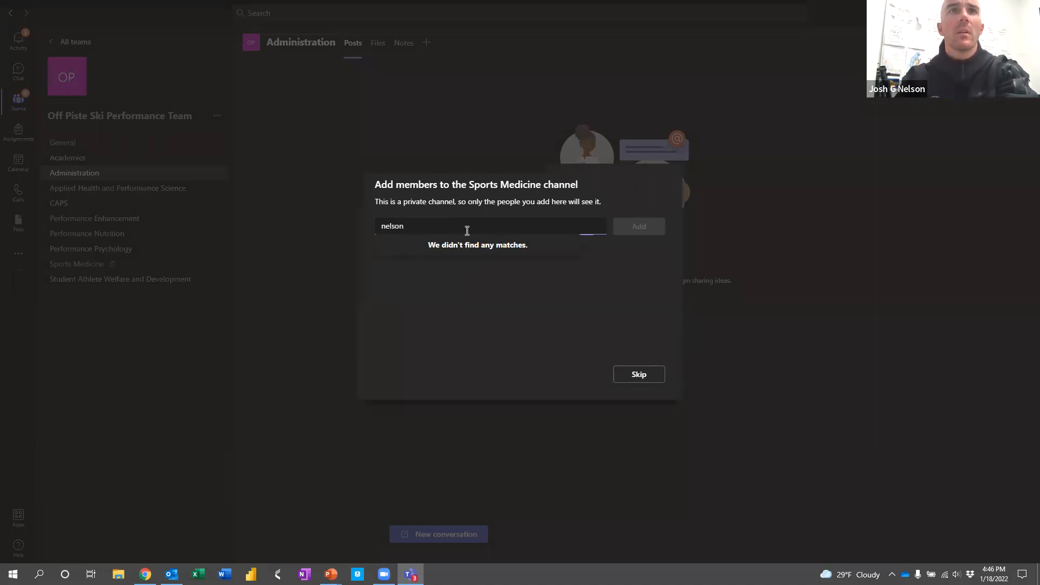
key("BackSpace")
key("BackSpace")
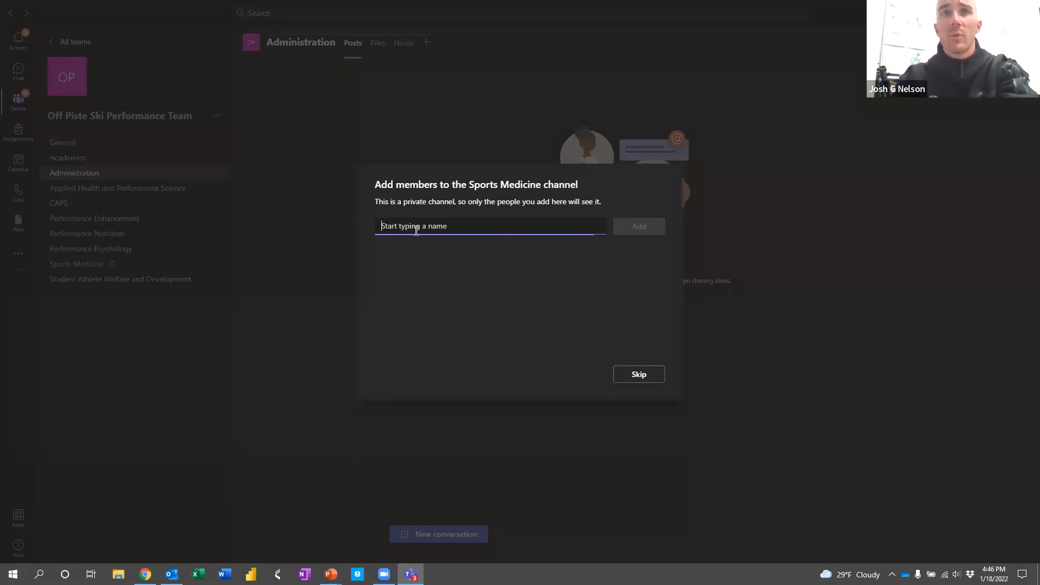
left_click(651, 379)
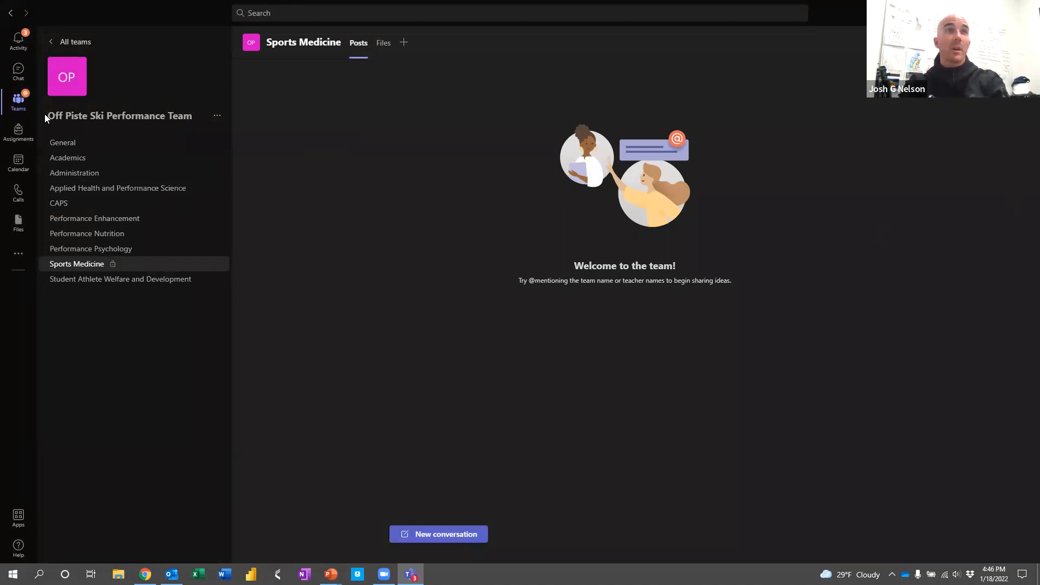
- Start a new conversation in the General channel with the text "General conversation - scheduling - convo"
left_click(60, 145)
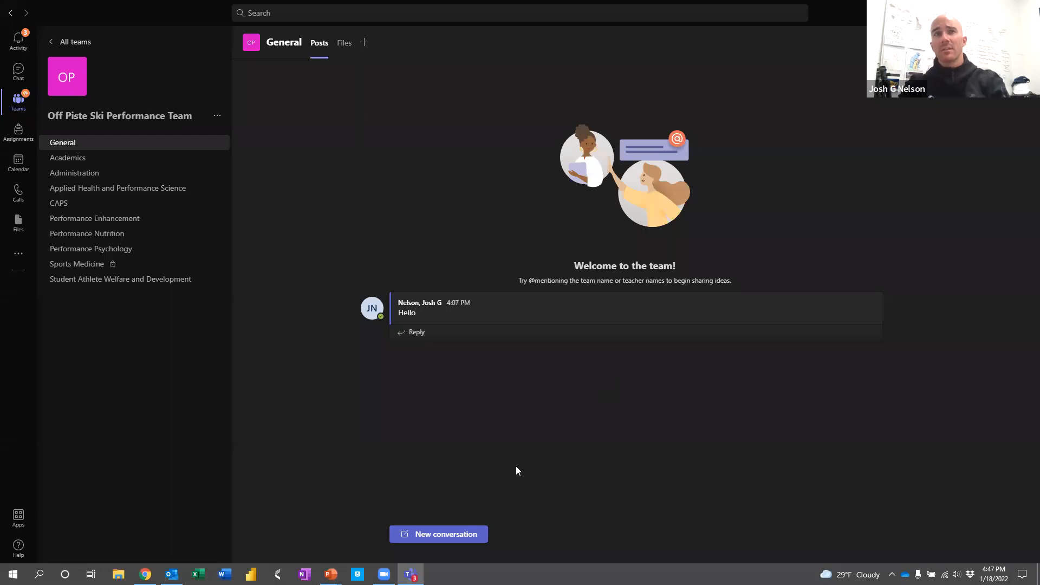
left_click(447, 535)
type("General convers")
type("ation - scheud")
type("ling")
key("BackSpace")
key("BackSpace")
key("BackSpace")
key("BackSpace")
key("BackSpace")
key("BackSpace")
type("du")
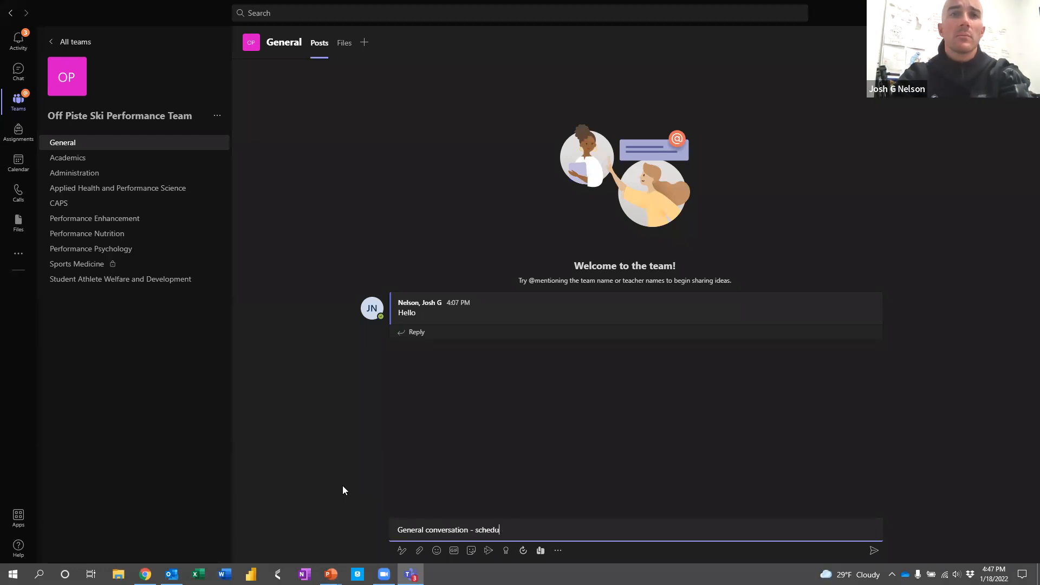
type("ling - convo")
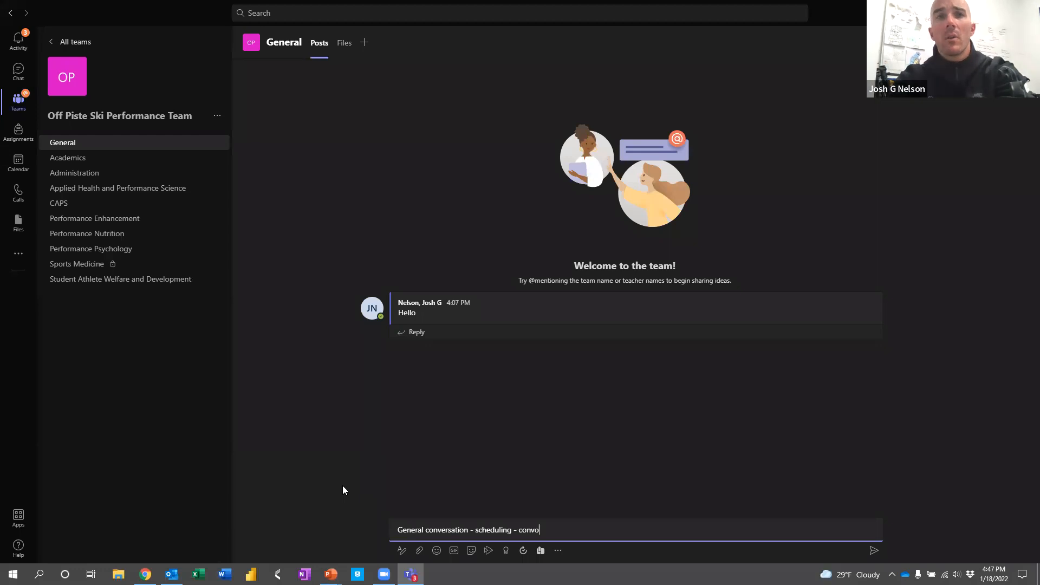
- Continue the draft post in the General channel with the words "about changes to the plan"
type(" about ")
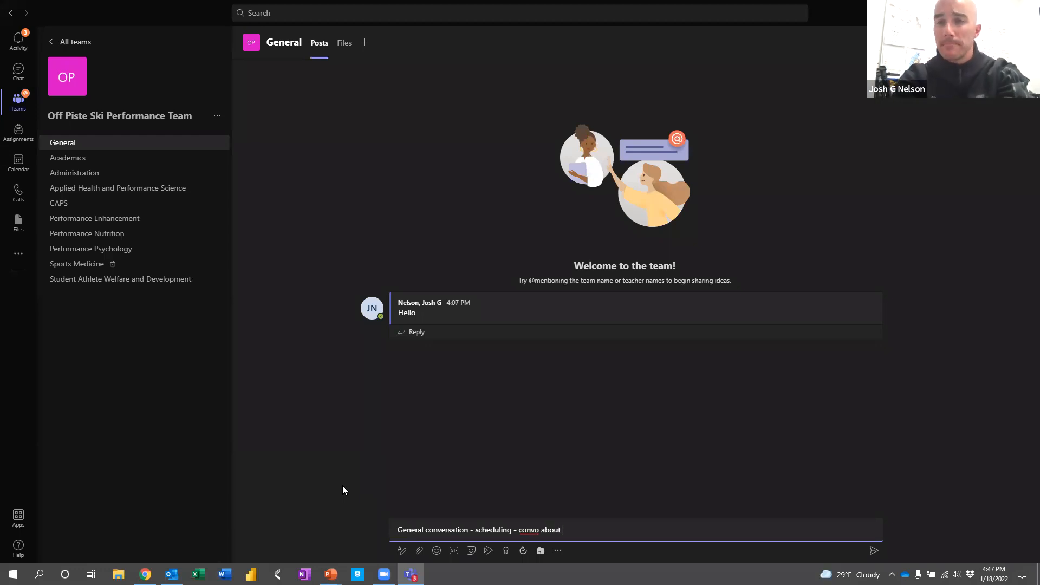
type("change")
key("BackSpace")
key("BackSpace")
key("BackSpace")
key("BackSpace")
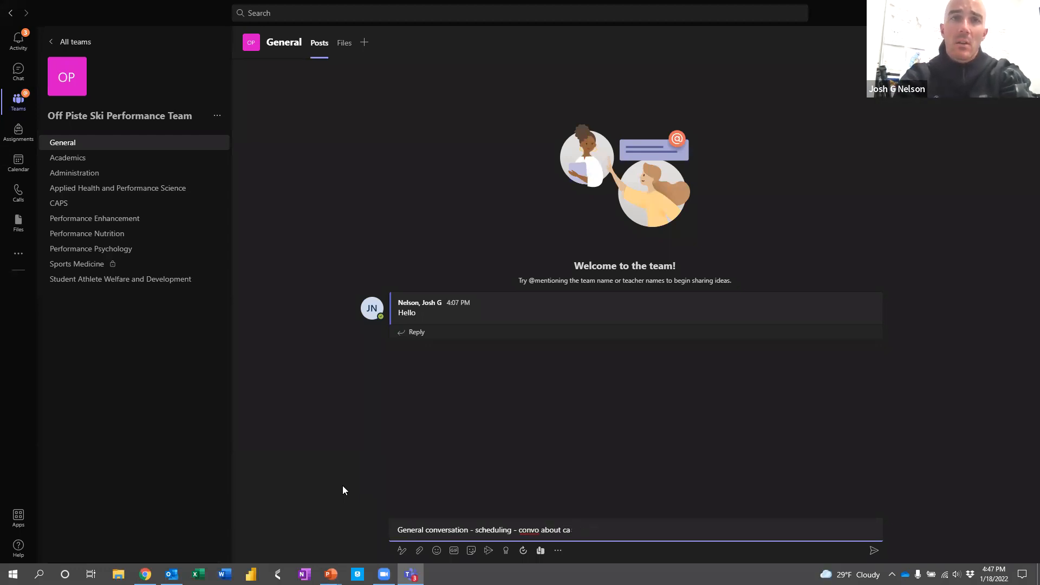
type("anges to the")
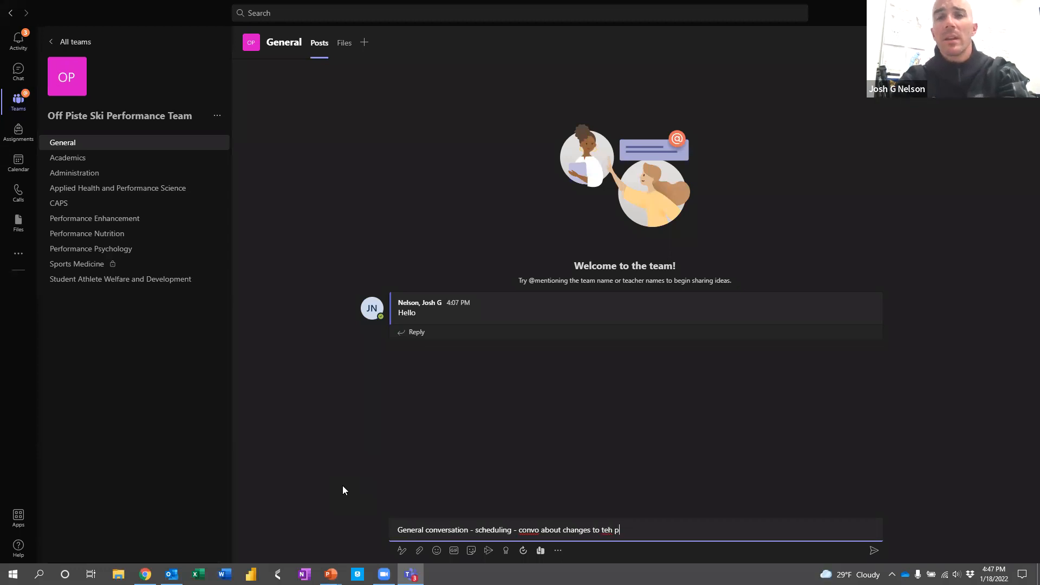
key("BackSpace")
key("BackSpace")
type("e")
type("e plan")
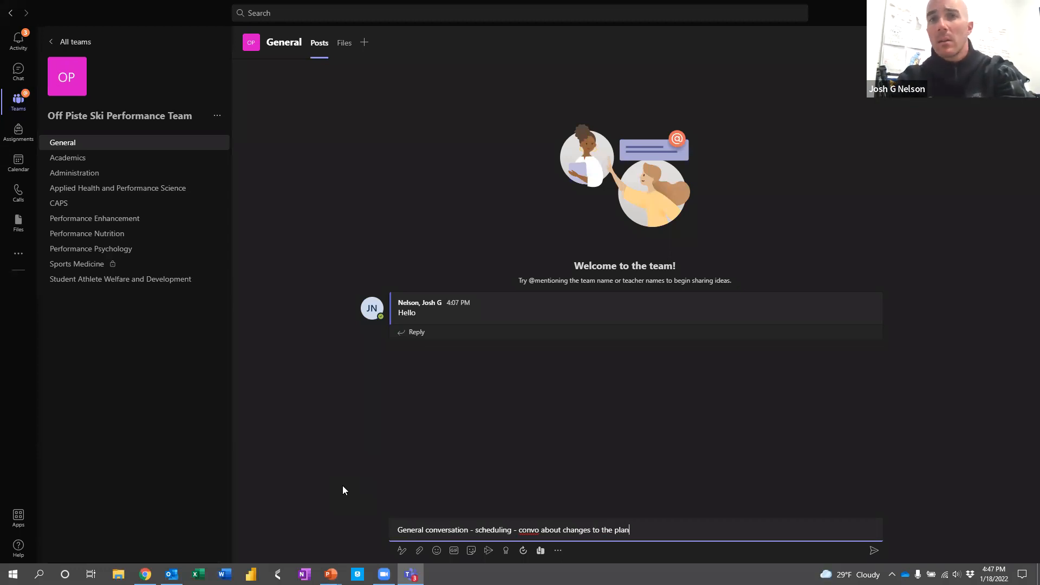
- Add "Quick metrics." and "Breakfast menu." as further sentences to the General channel draft and post it
type(".  QUick")
key("BackSpace")
key("BackSpace")
key("BackSpace")
key("BackSpace")
type("uci")
key("BackSpace")
key("BackSpace")
type("ick metrics")
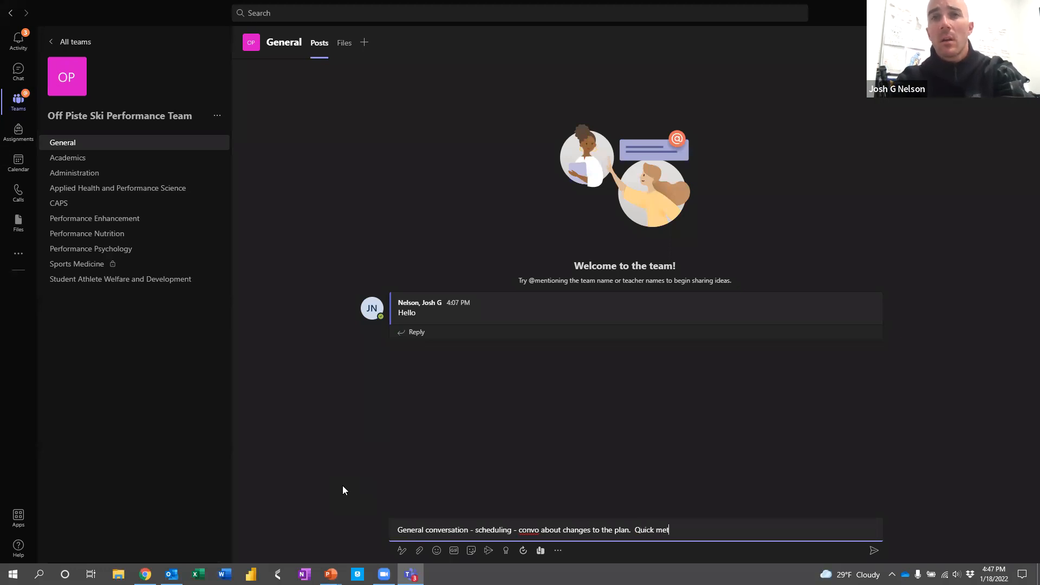
type(".  Break")
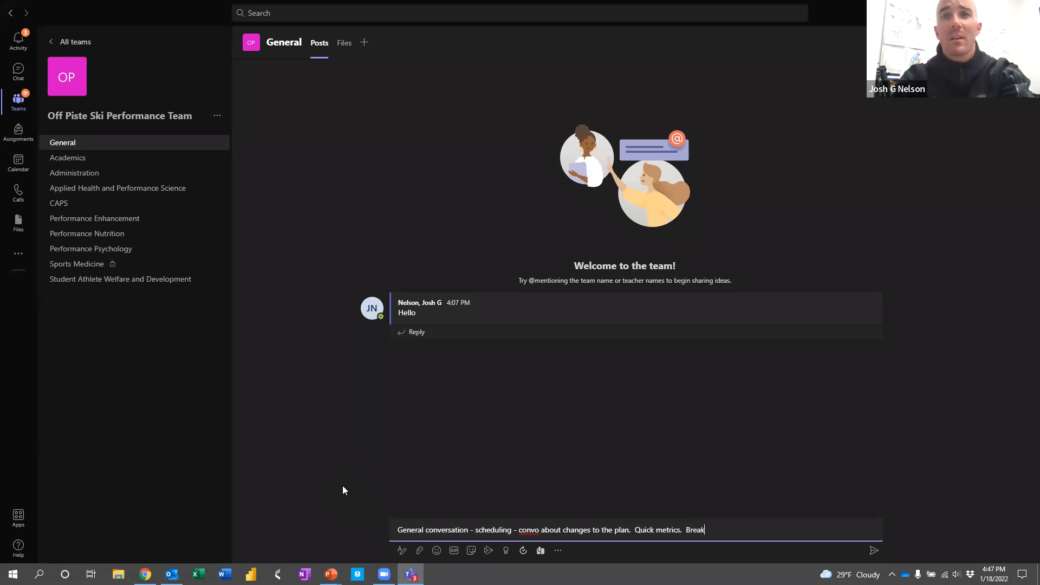
type("fast menu.")
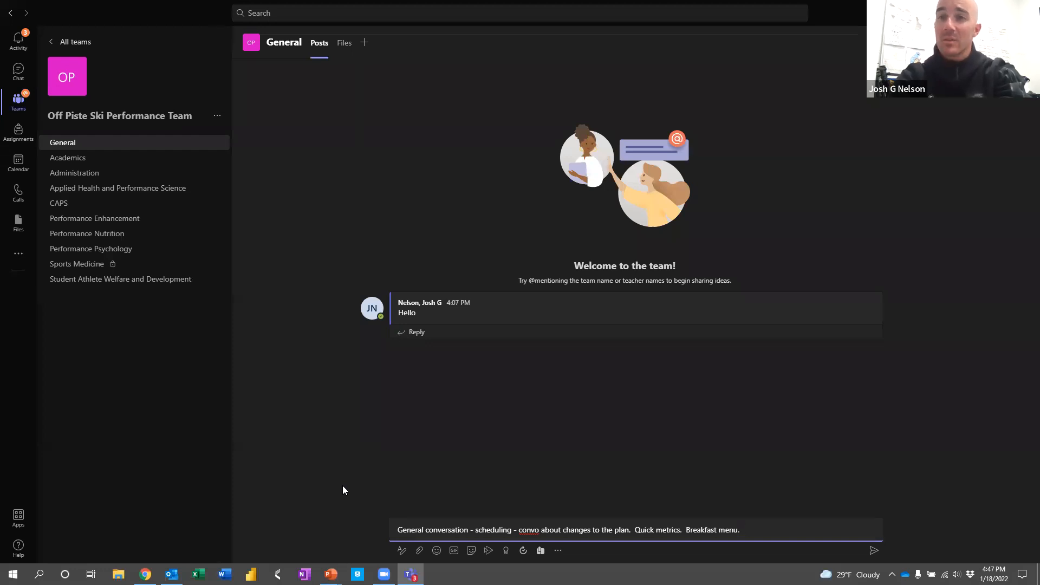
key("Return")
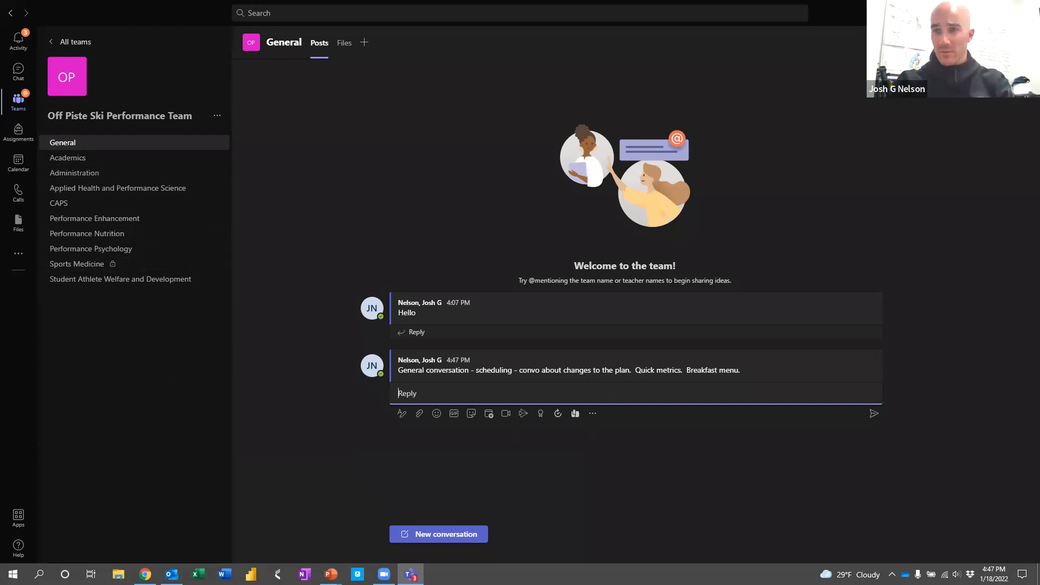
left_click(118, 574)
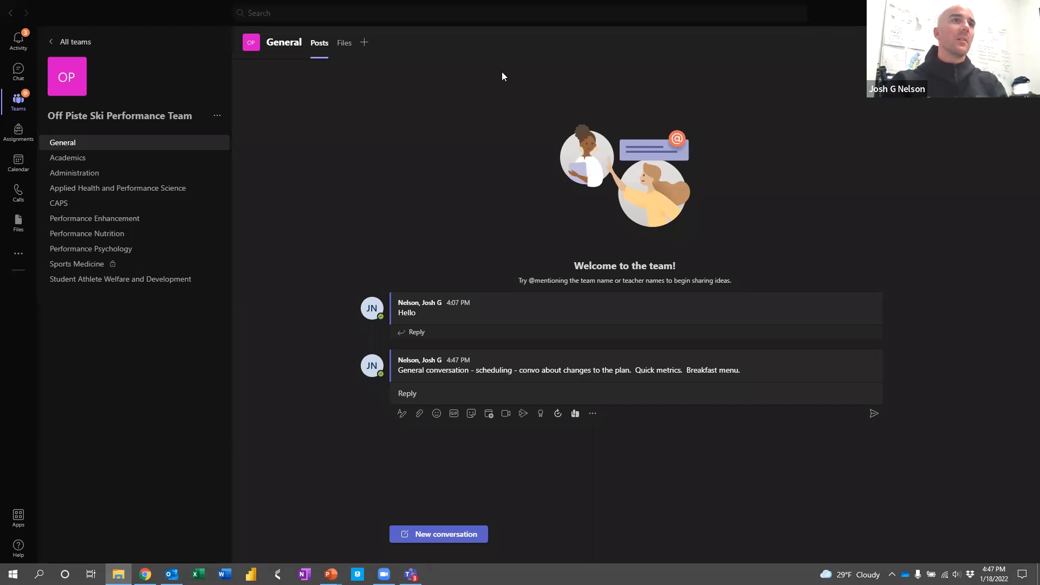
- Post a new conversation reading "Focused convo within this folder" in the Applied Health and Performance Science channel
left_click(103, 190)
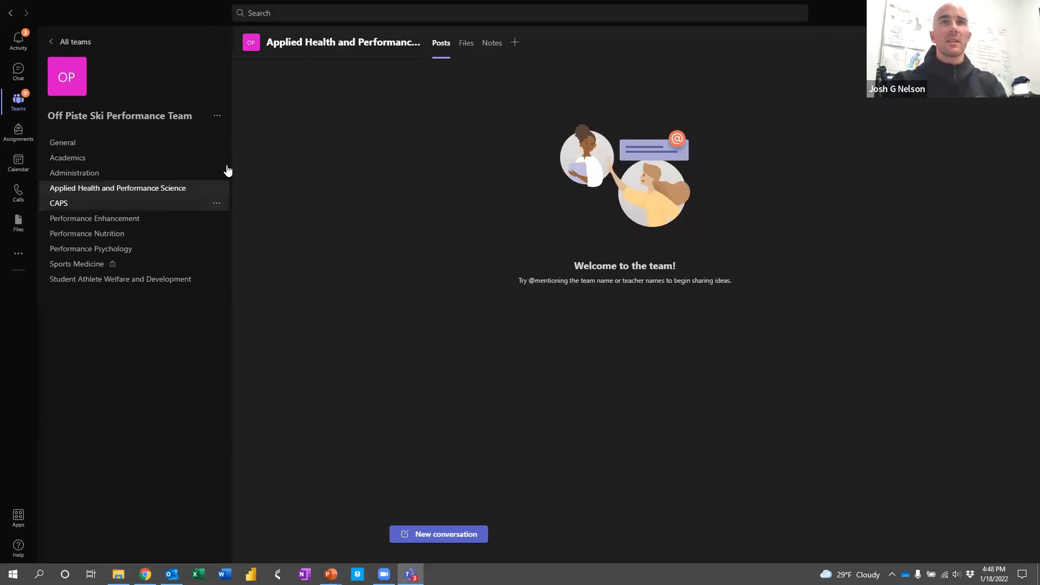
left_click(455, 531)
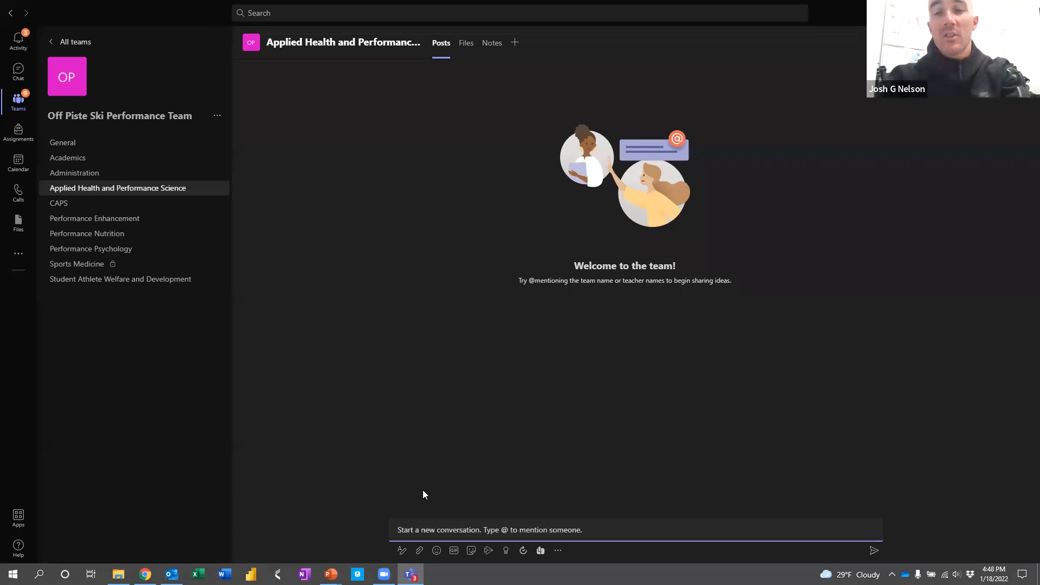
type("Focuse")
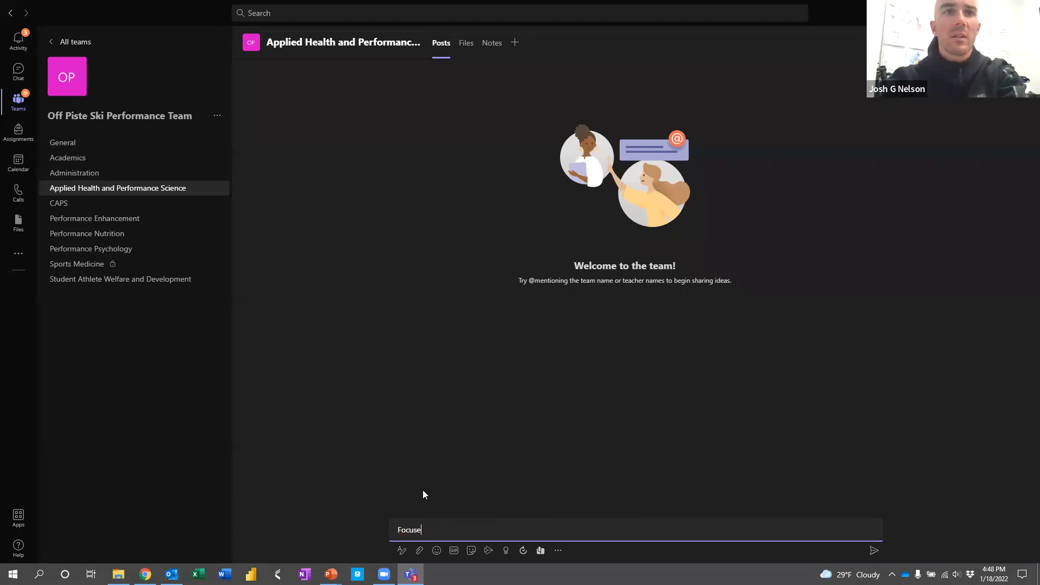
type("d convo within")
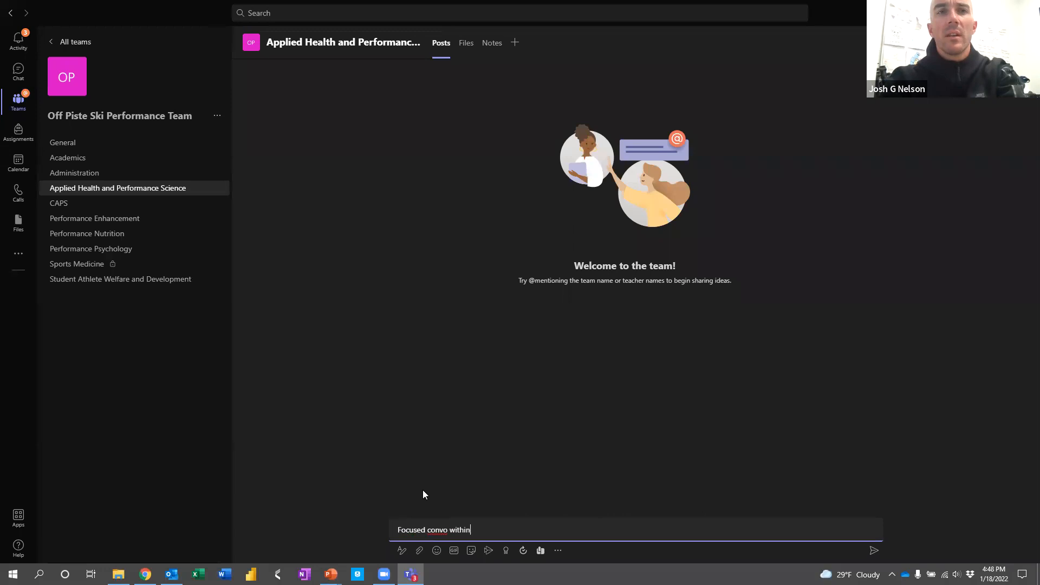
type(" this folder")
key("Return")
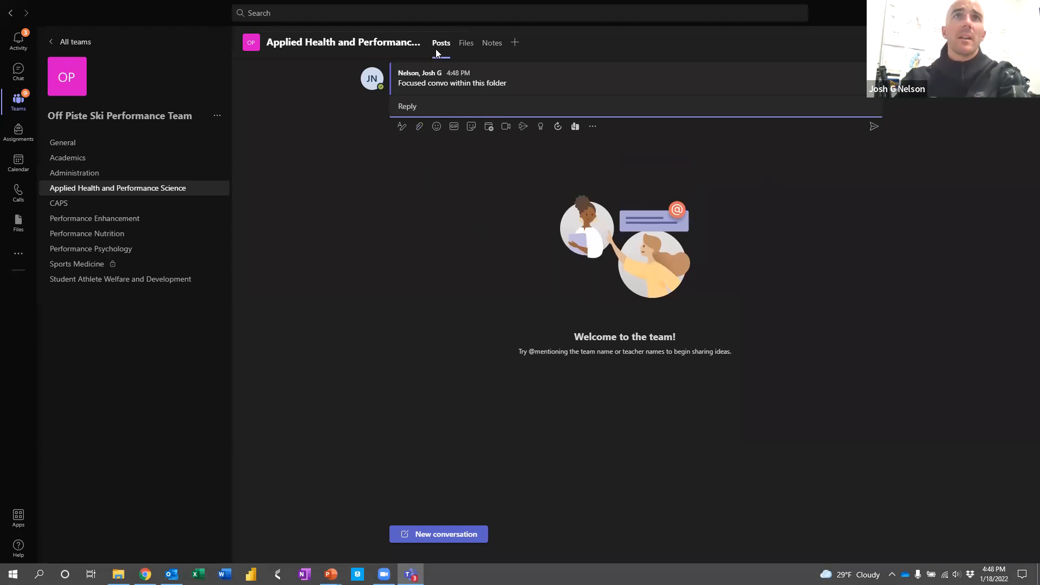
- Create a folder named "Learning and Development" in the files of the Applied Health and Performance Science channel
left_click(466, 44)
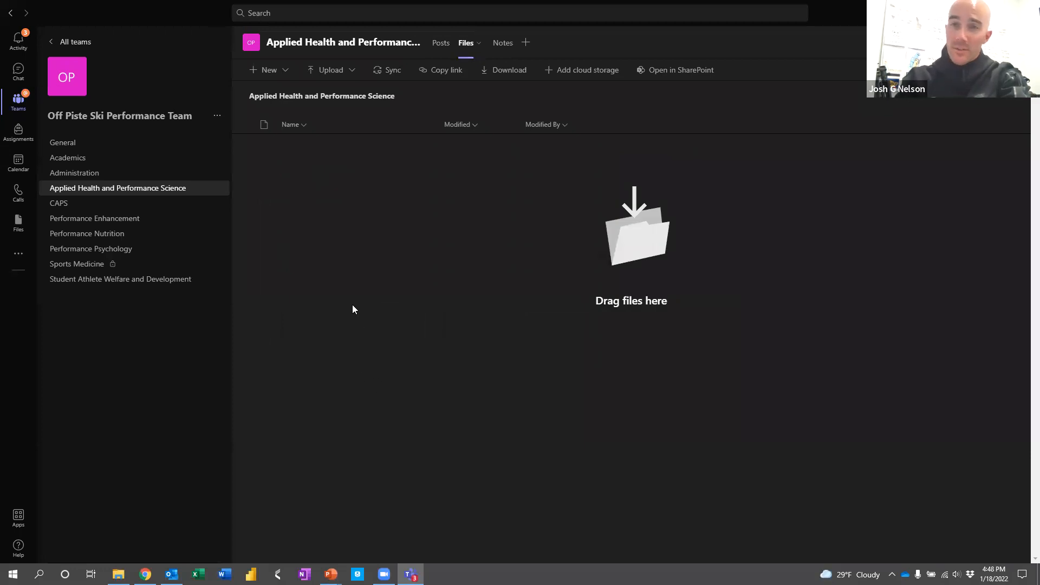
left_click(268, 72)
left_click(279, 94)
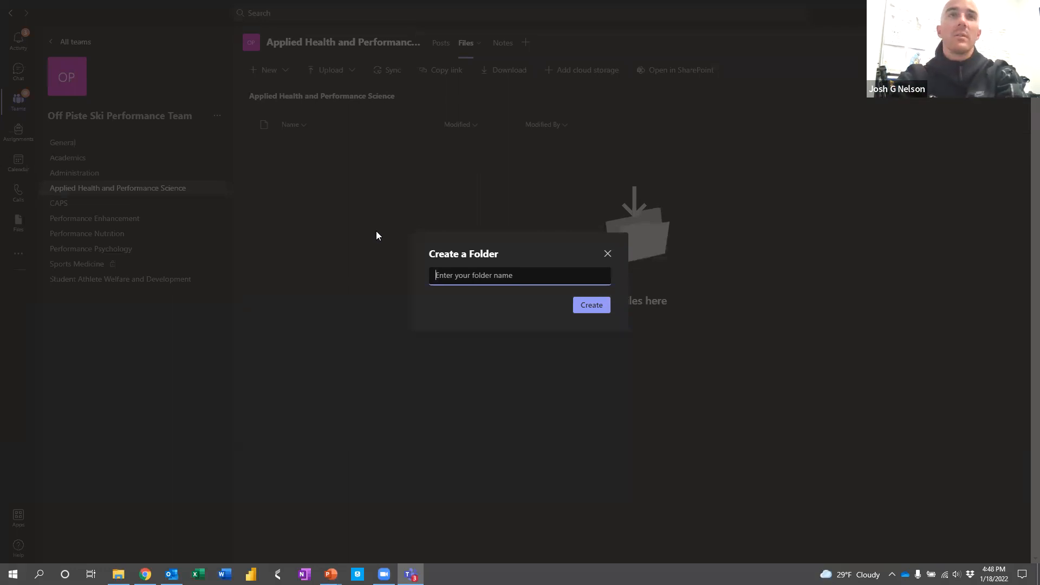
type("Learning and Development &")
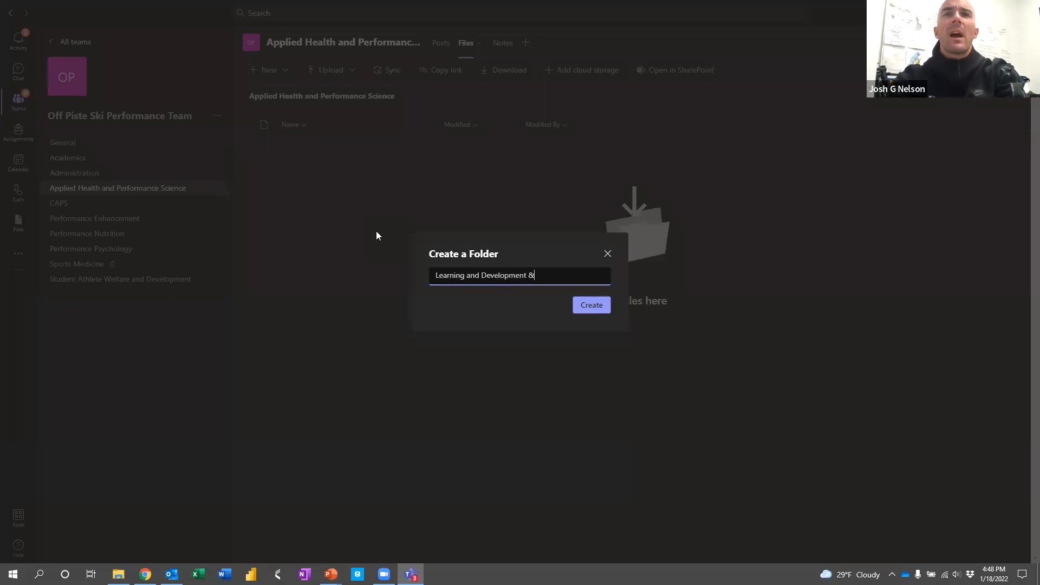
key("BackSpace")
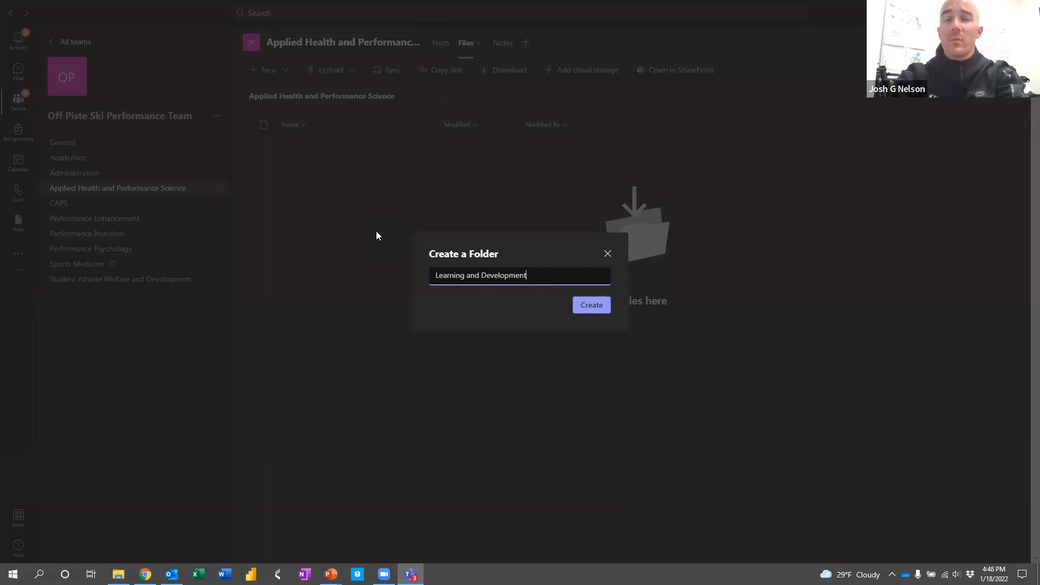
key("Return")
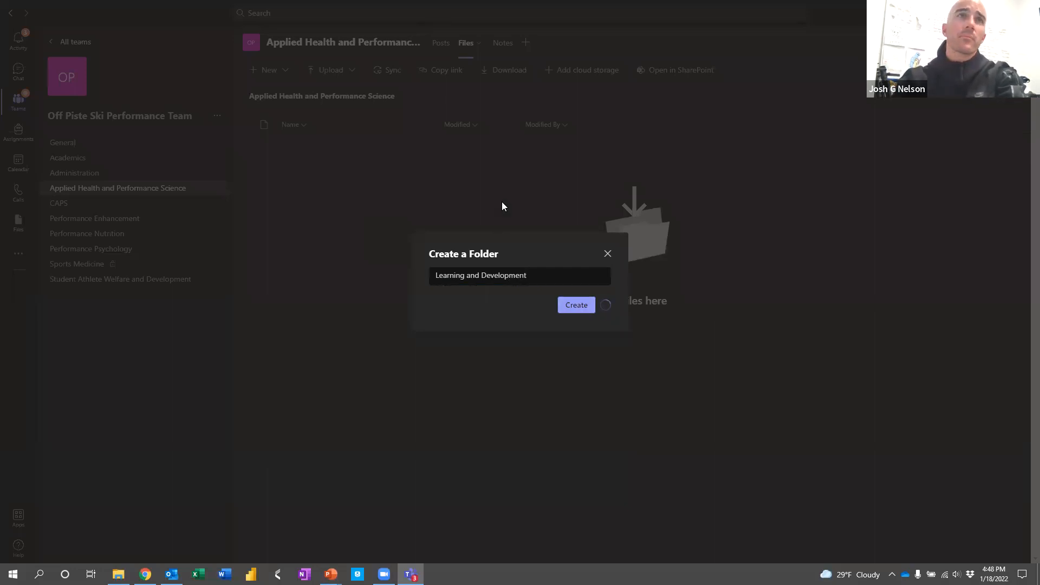
- Create a folder named "Performance Management" alongside the Learning and Development folder
left_click(281, 72)
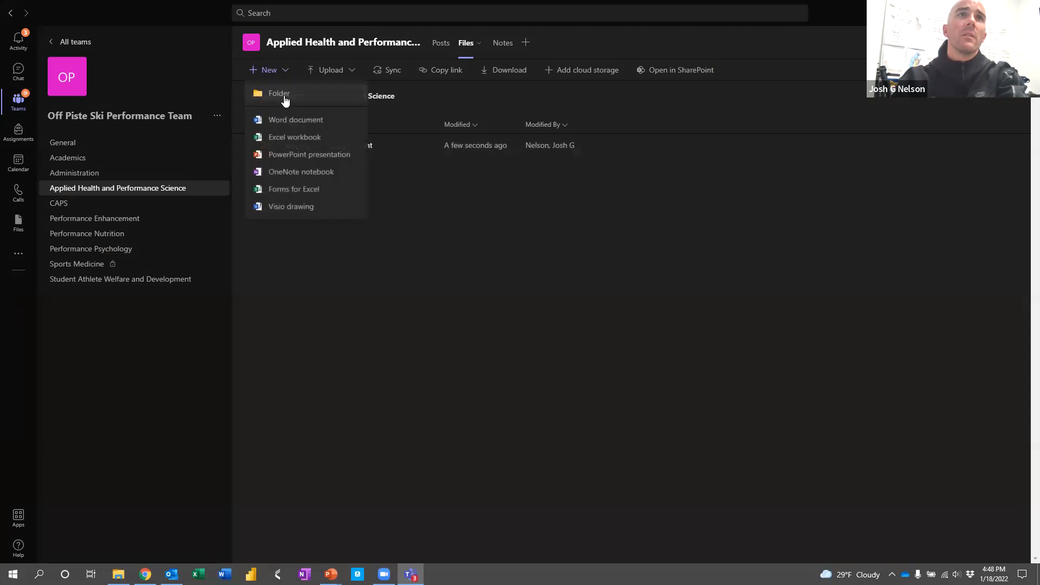
left_click(283, 97)
type("P")
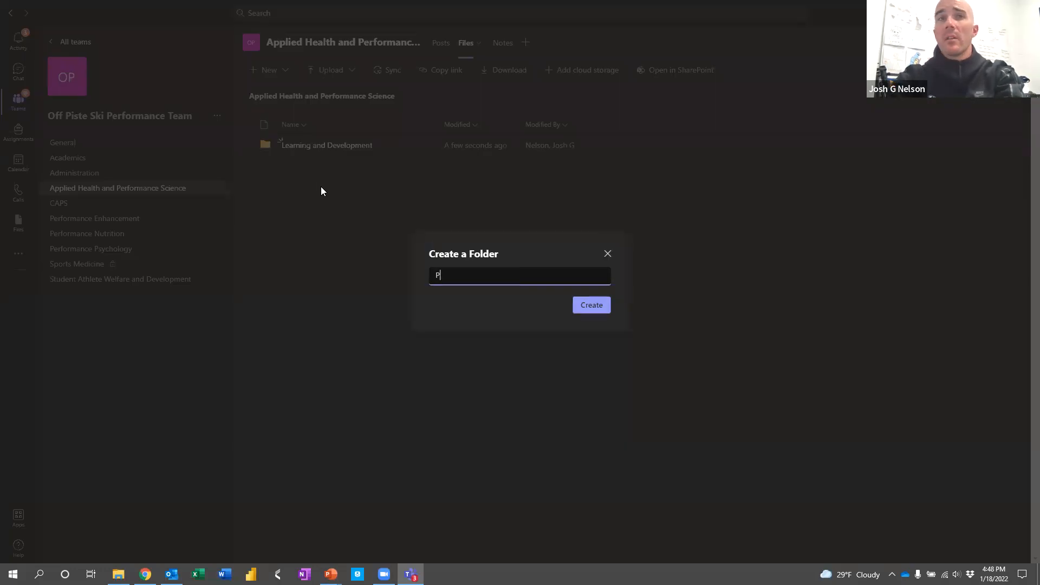
type("erformance Management")
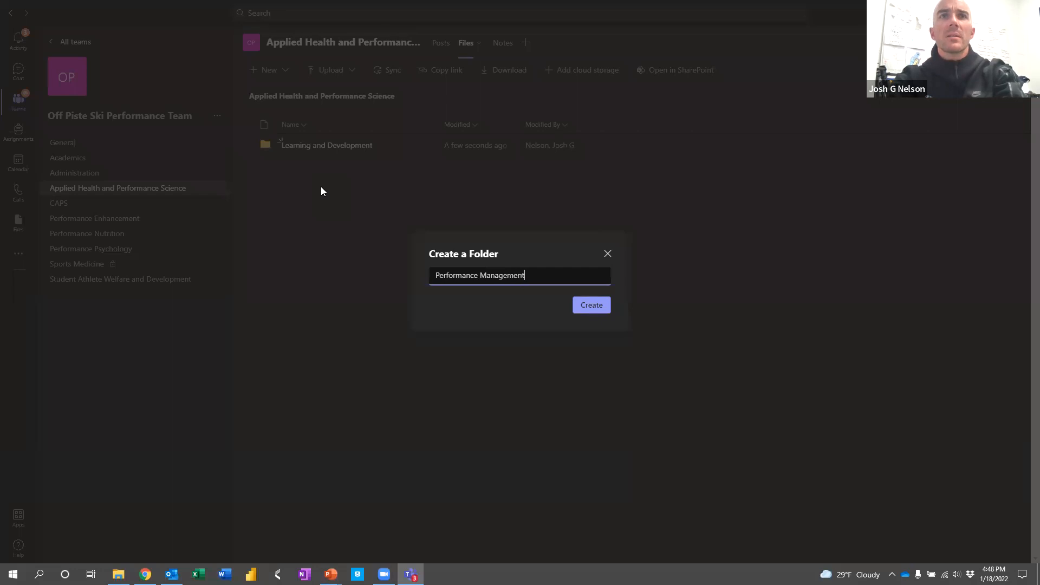
key("Return")
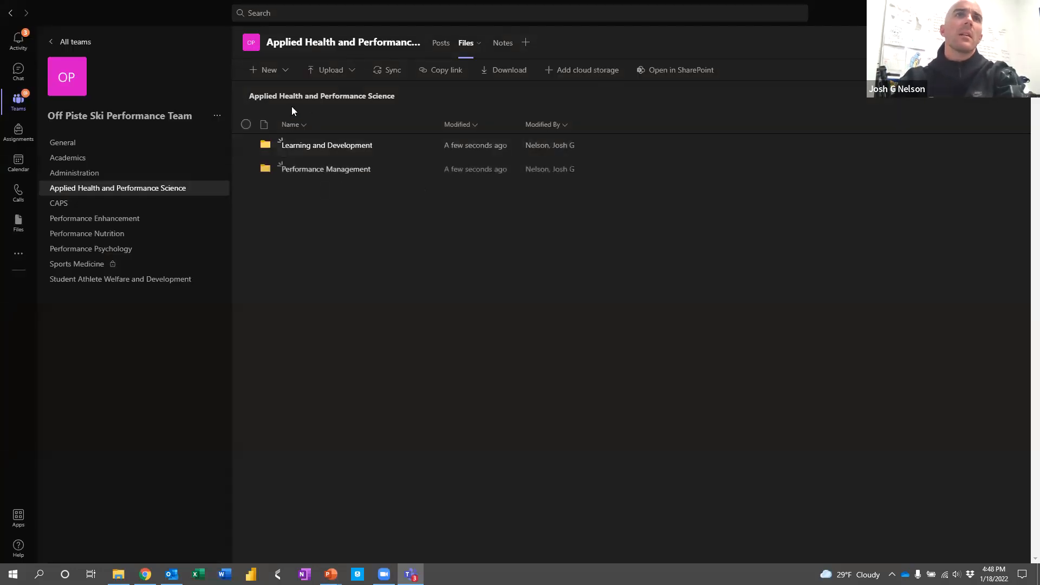
- Create a third folder named "Tech and Data Systems" in the channel's files
left_click(266, 70)
left_click(277, 94)
type("Tech and Data Systems")
key("Return")
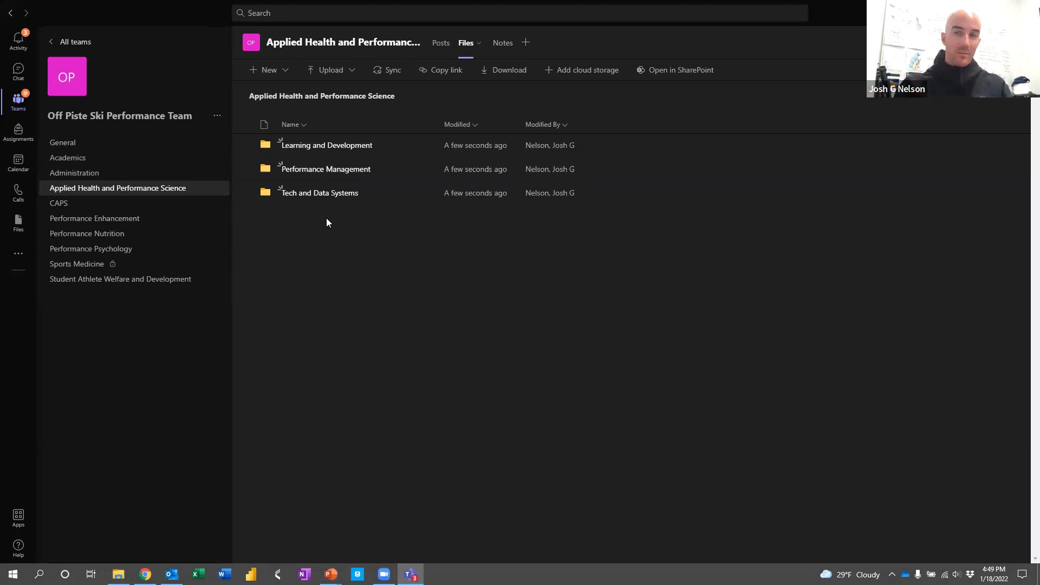
- Inside the Learning and Development folder, create a subfolder named "Athlete Performance Education"
left_click(303, 146)
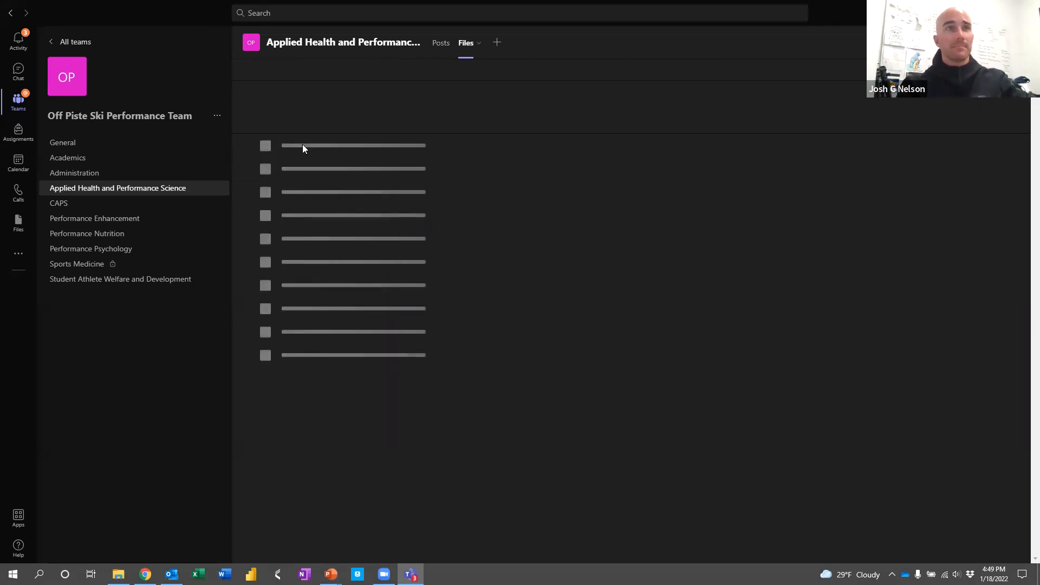
left_click(272, 71)
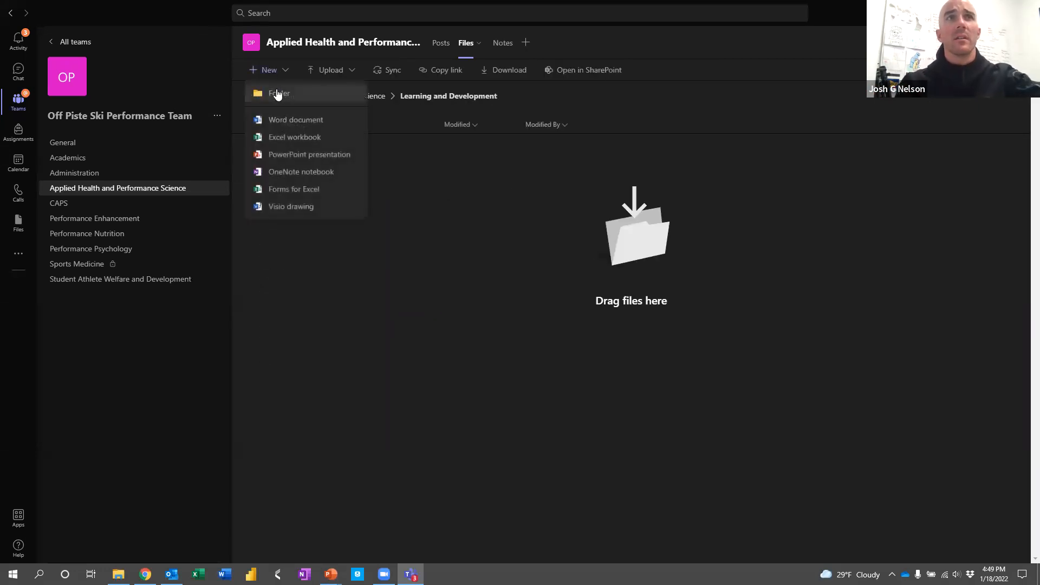
left_click(276, 93)
type("Athlete")
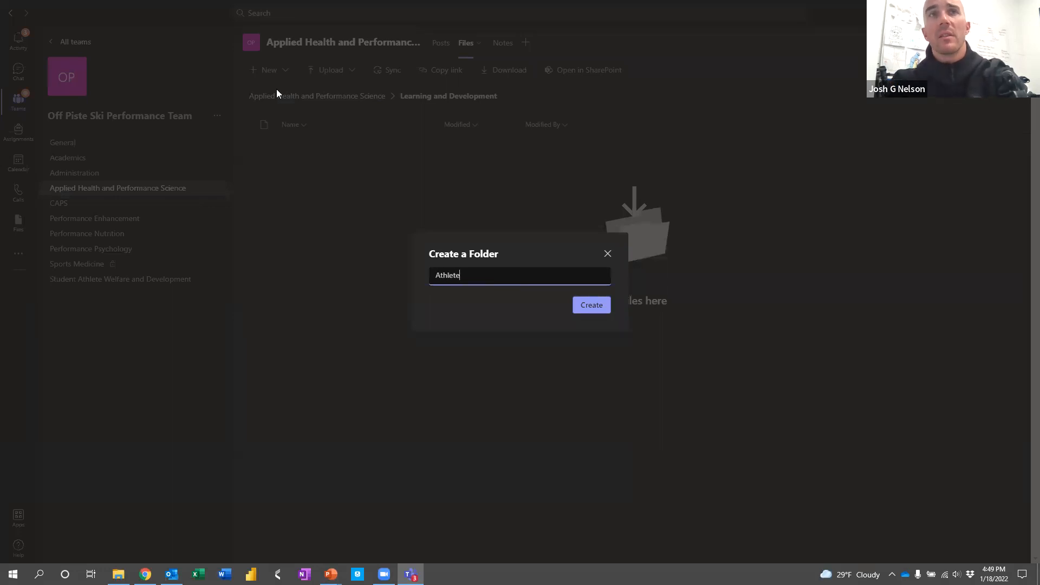
type(" Education")
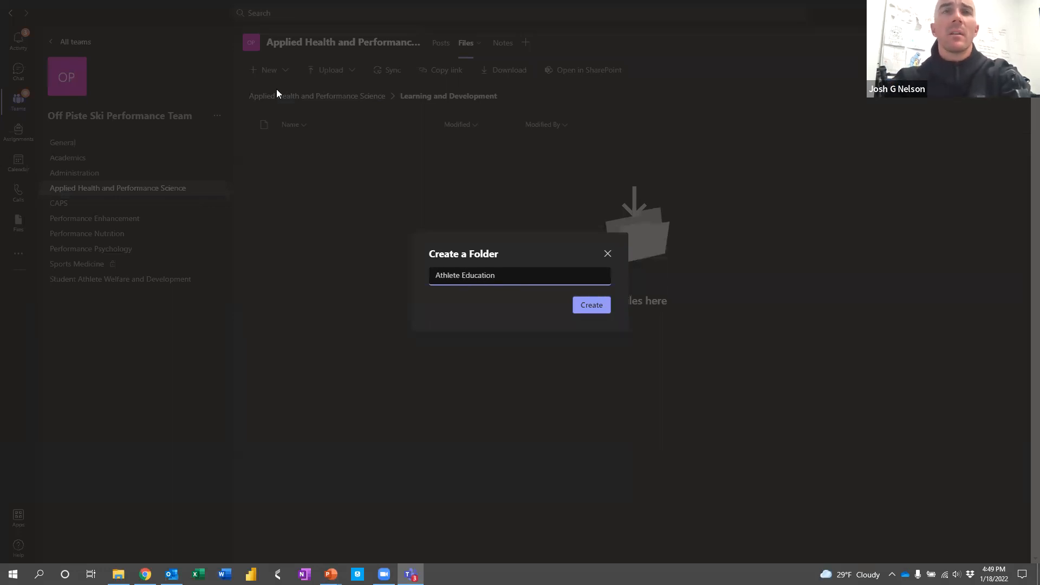
key("ctrl+Left")
type("Performance")
key("Return")
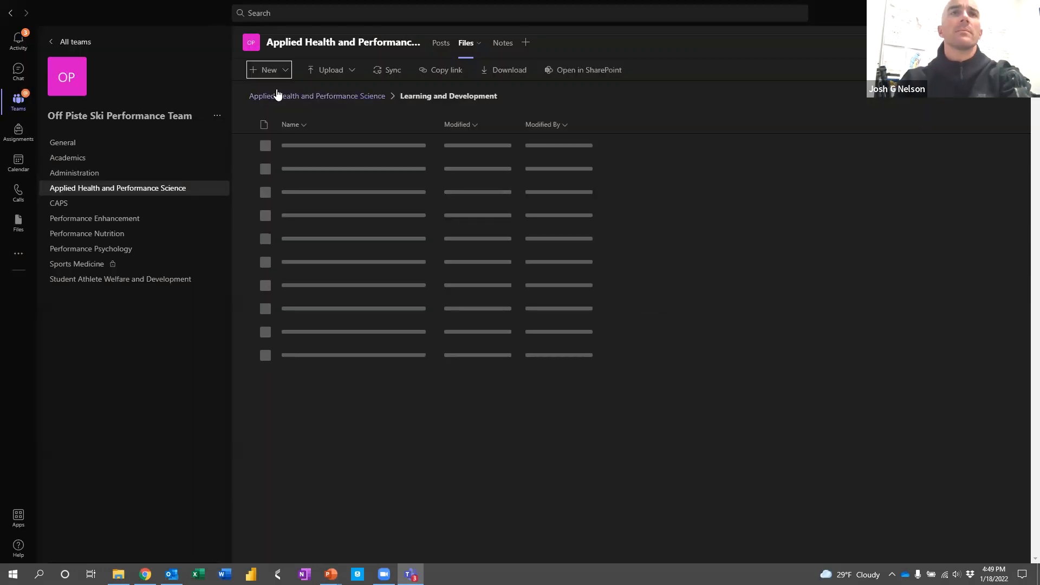
- Create a second subfolder named "Coach Performance Education" in the Learning and Development folder
left_click(268, 69)
left_click(290, 95)
type("C")
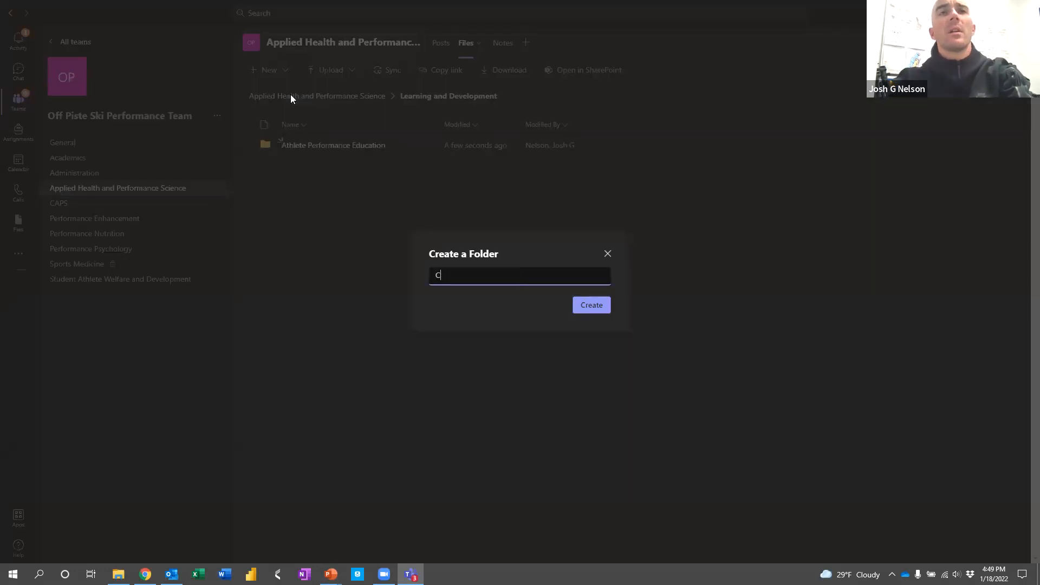
type("oach Performance Education")
key("Return")
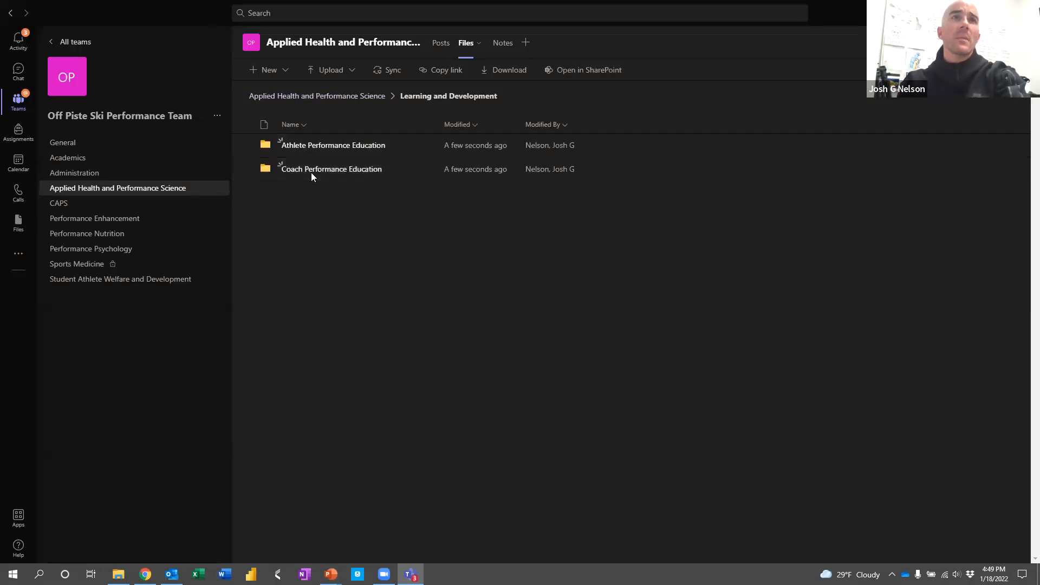
- Inside Athlete Performance Education, create a folder named "Health & Wellness" and open it
left_click(320, 145)
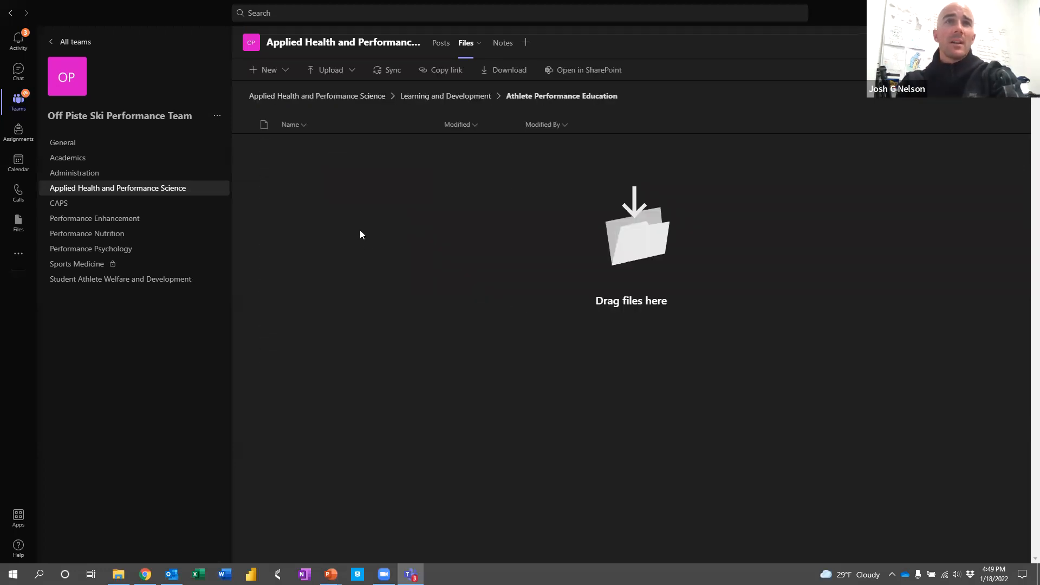
left_click(268, 68)
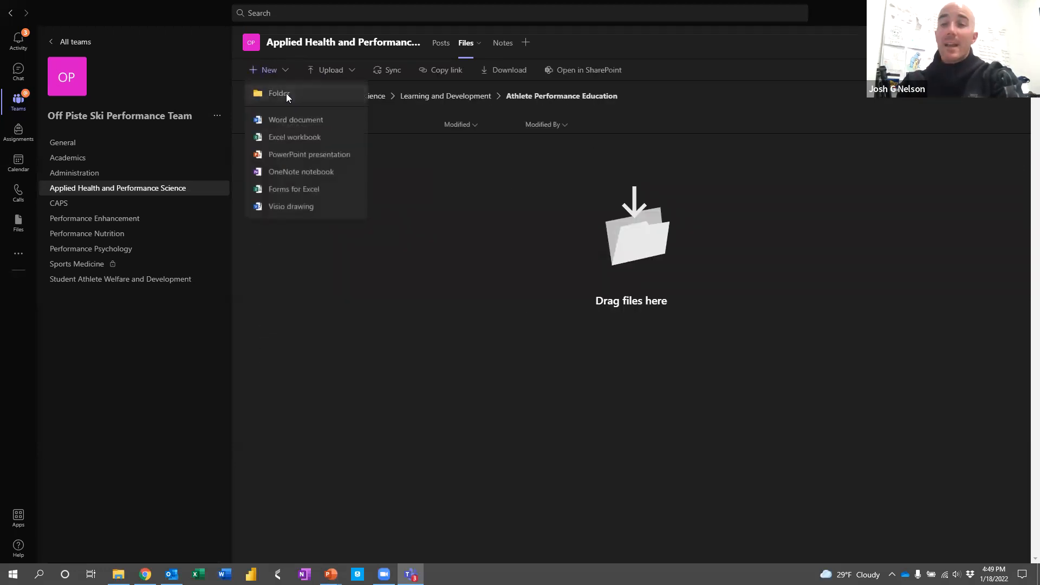
left_click(286, 95)
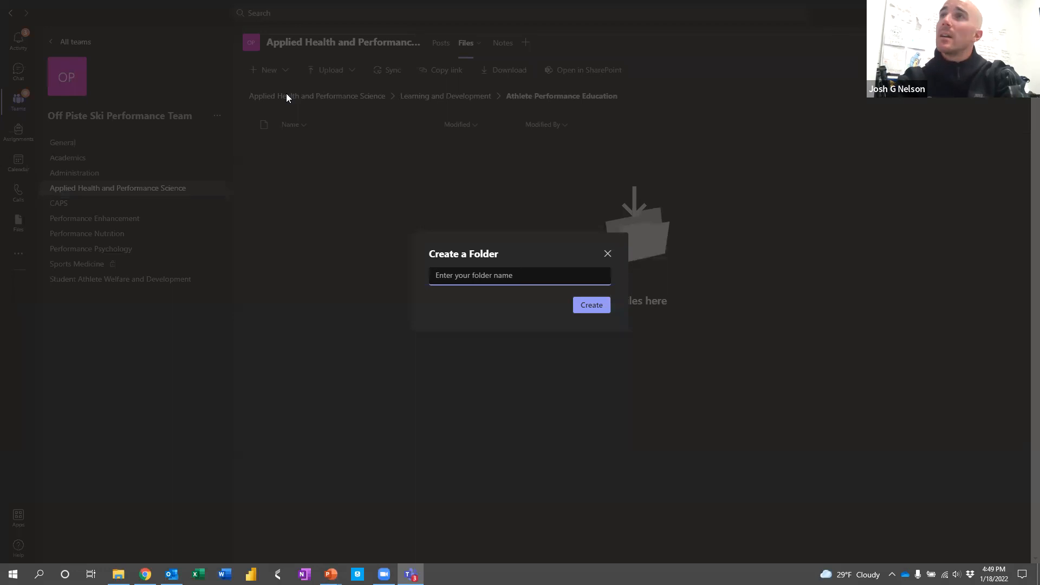
type("Health & Wellness")
key("Return")
left_click(302, 143)
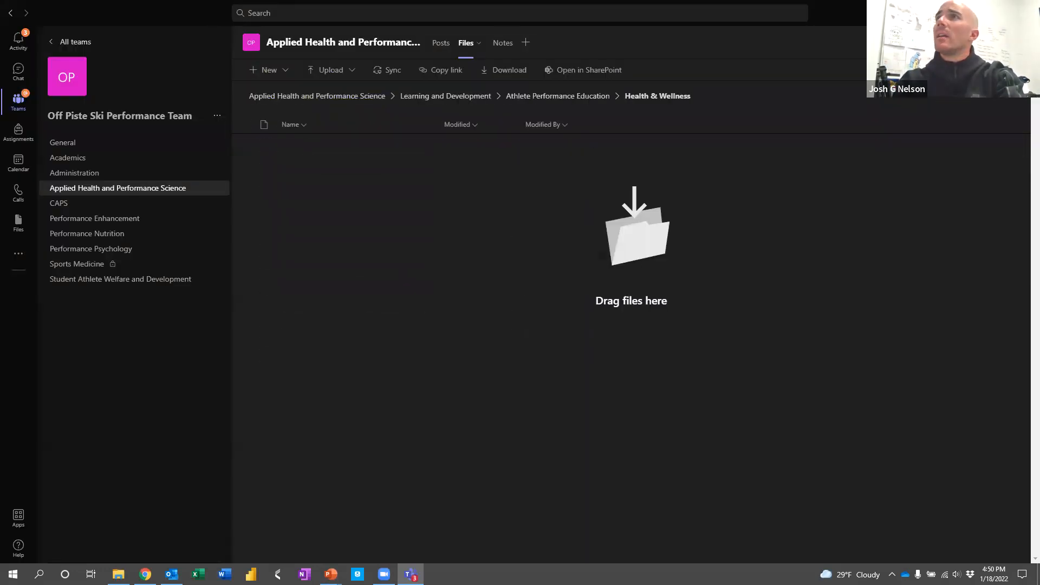
- Upload the "Lesson 1_The Basics of Health & Performance" folder from File Explorer into the channel's Health & Wellness folder
key("alt+Tab")
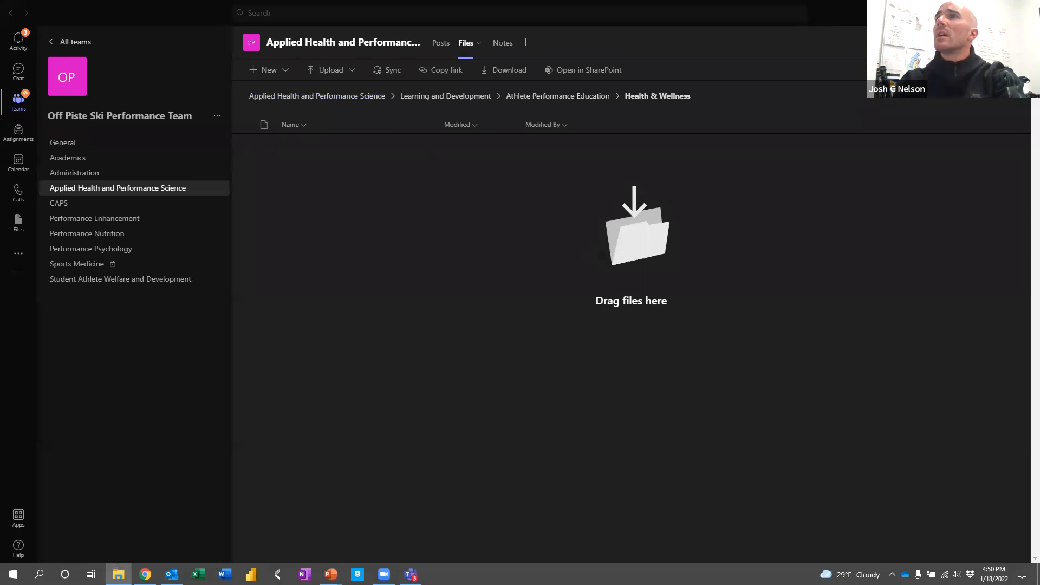
left_click_drag(661, 1, 365, 259)
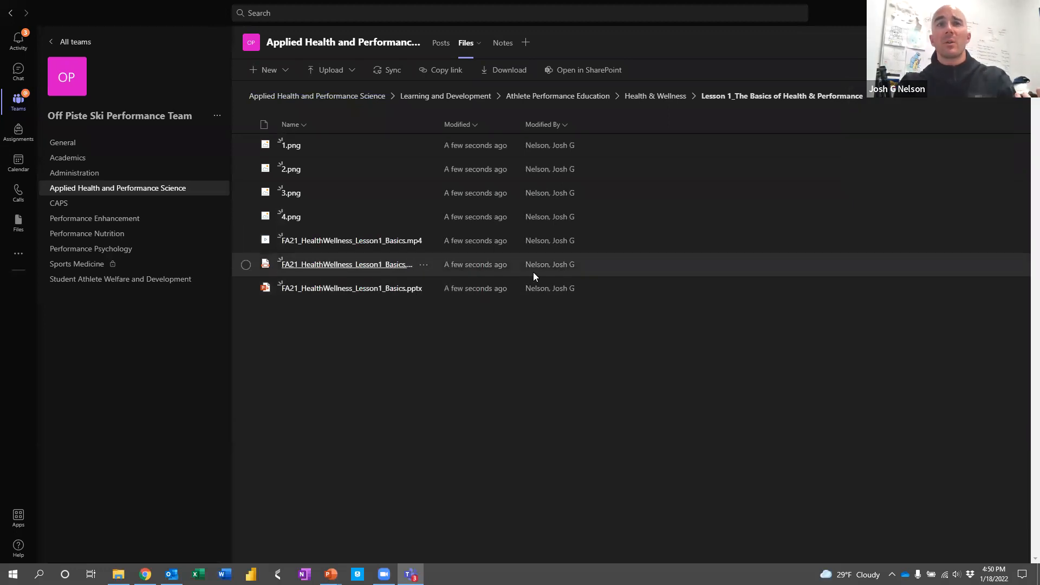
- Open FA21_HealthWellness_Lesson1_Basics.pdf from the Lesson 1 folder, look through its pages and return to the channel's files
left_click(536, 269)
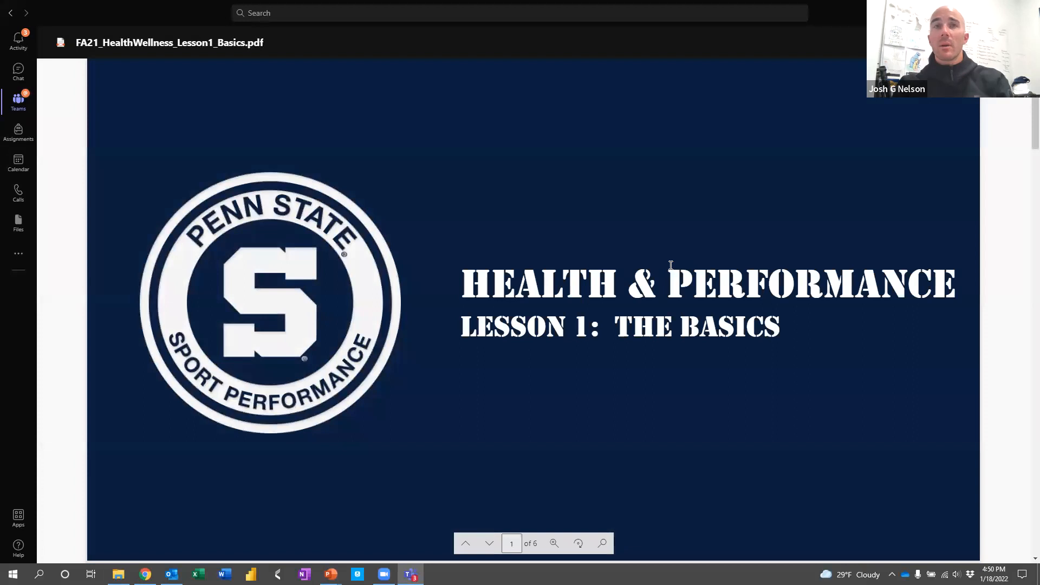
scroll(671, 267, "down", 3)
scroll(669, 265, "down", 10)
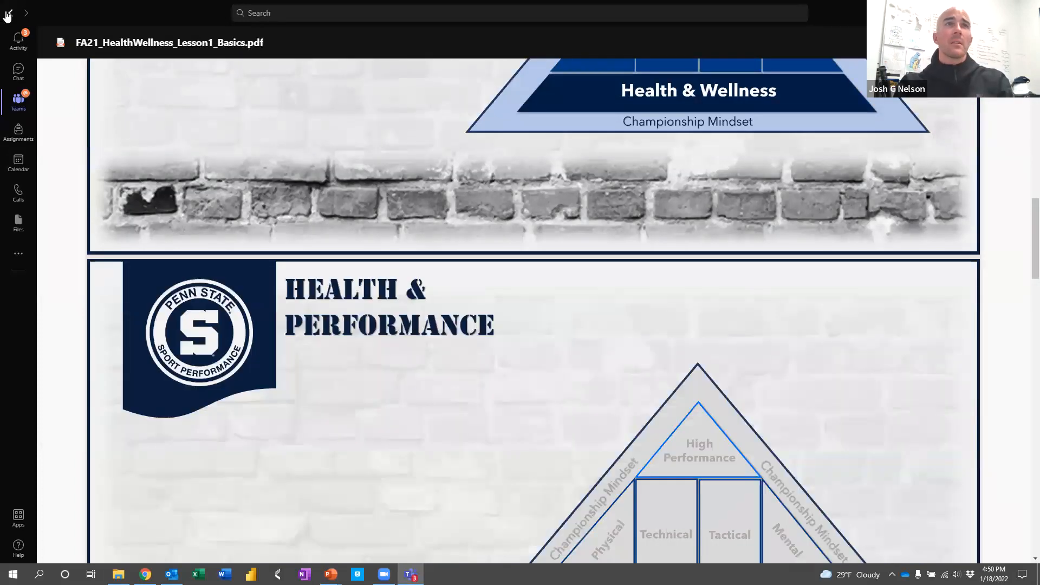
left_click(9, 15)
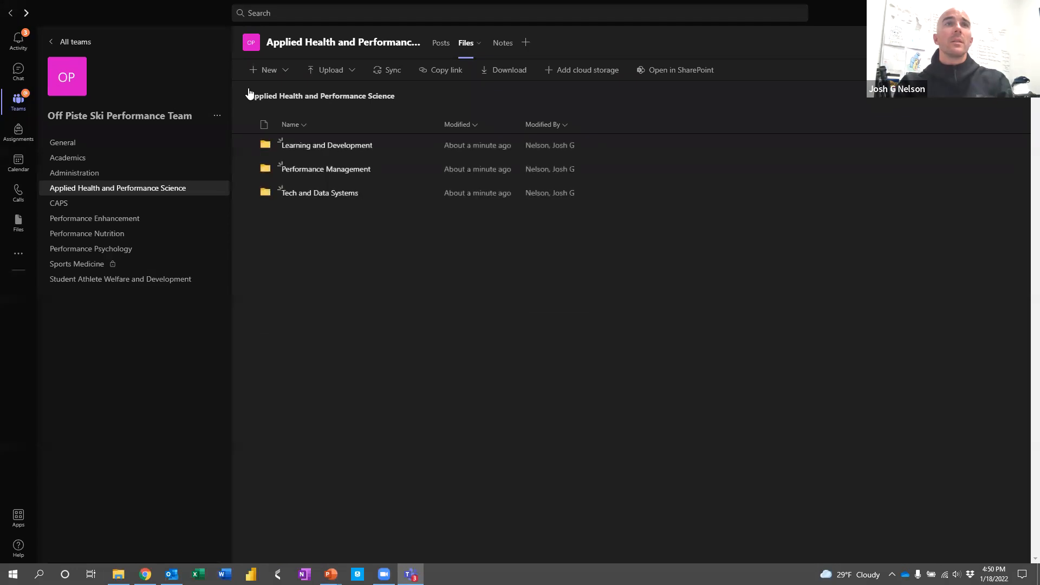
- Upload the Lesson 2, Lesson 3 and Lesson 4 folders from File Explorer into Health & Wellness, and open "Lesson 2_Hygiene and Environment"
left_click(317, 146)
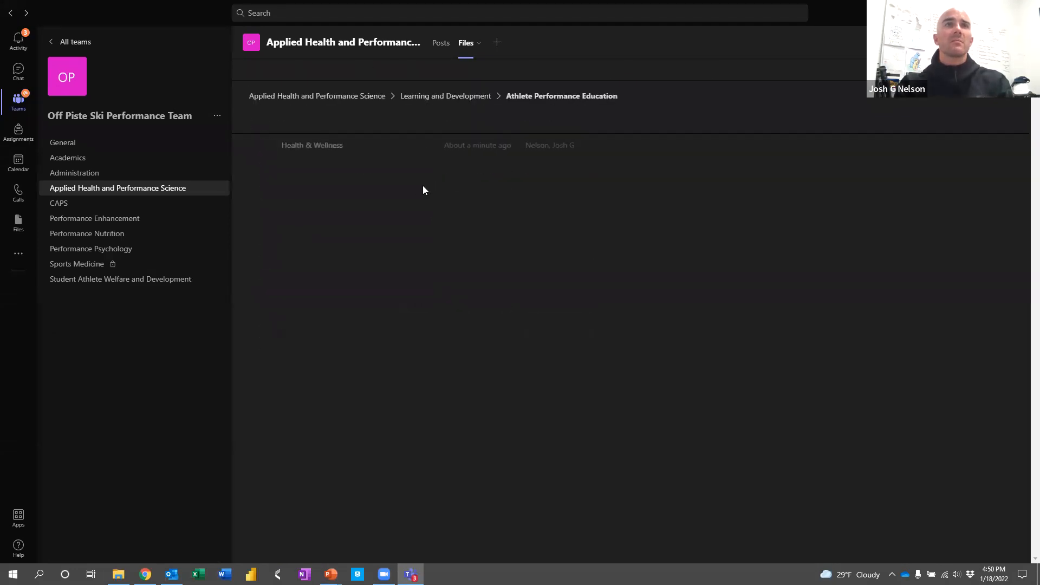
left_click(311, 147)
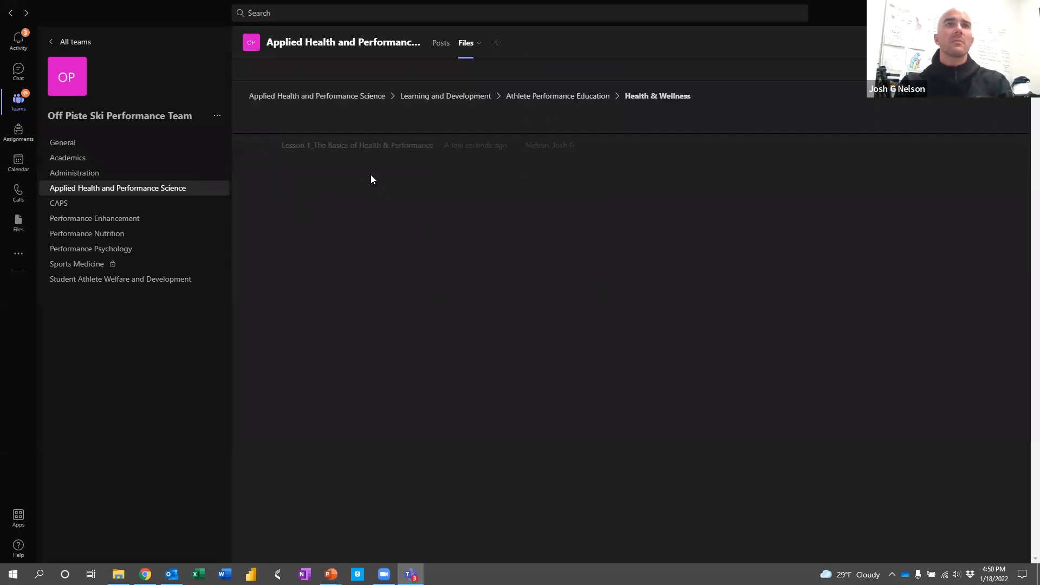
key("alt+Tab")
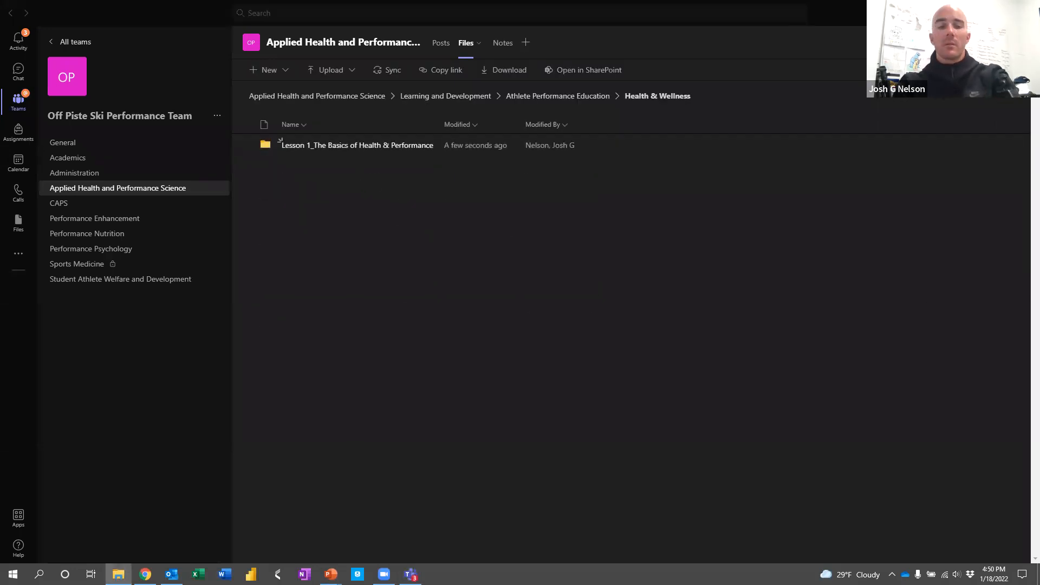
left_click_drag(755, 168, 410, 298)
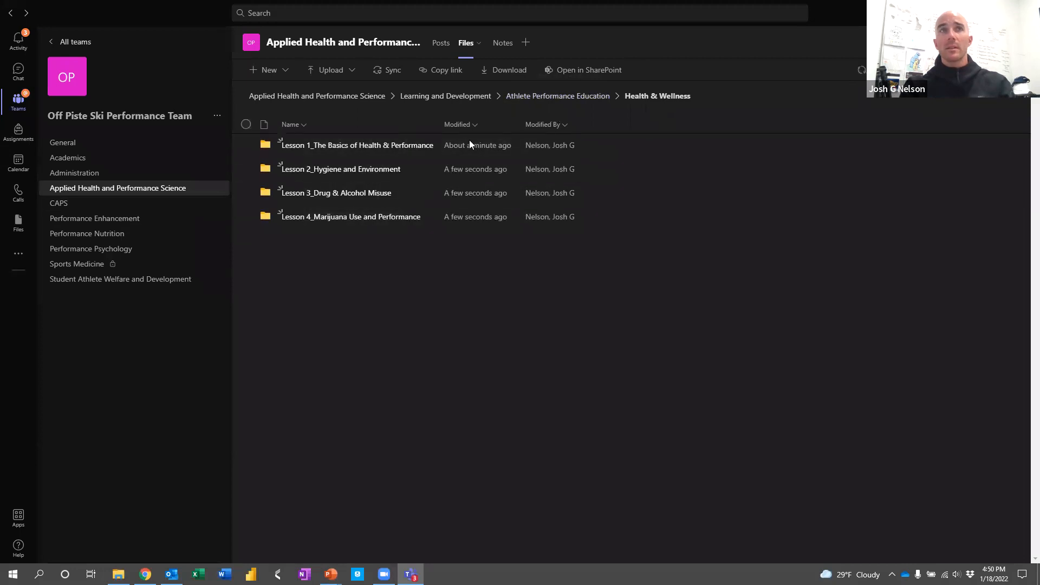
left_click(363, 172)
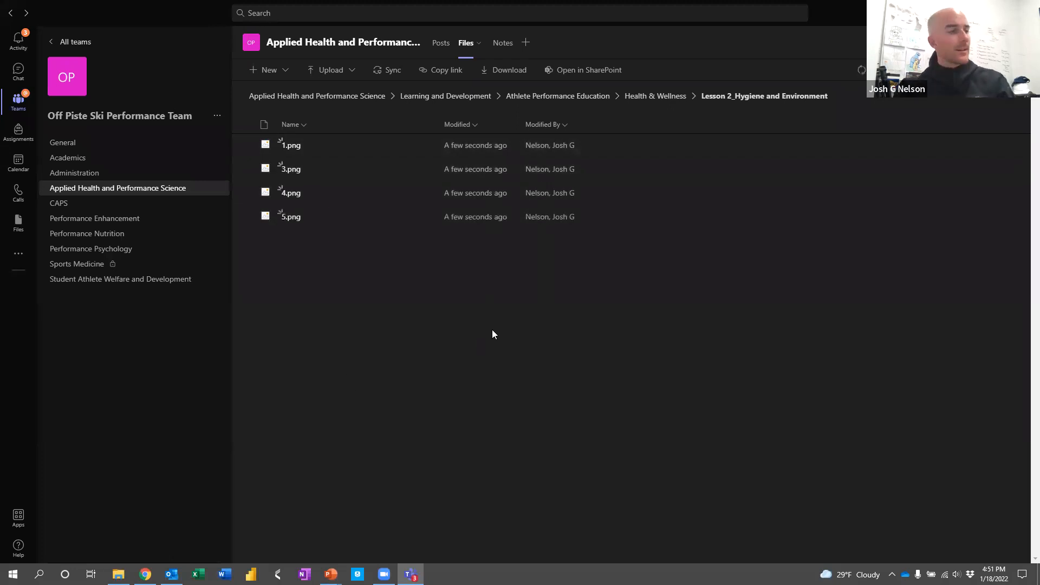
- Start a new post in the General channel with "Hello" followed by a mention of the Off Piste Ski Performance Team
left_click(62, 143)
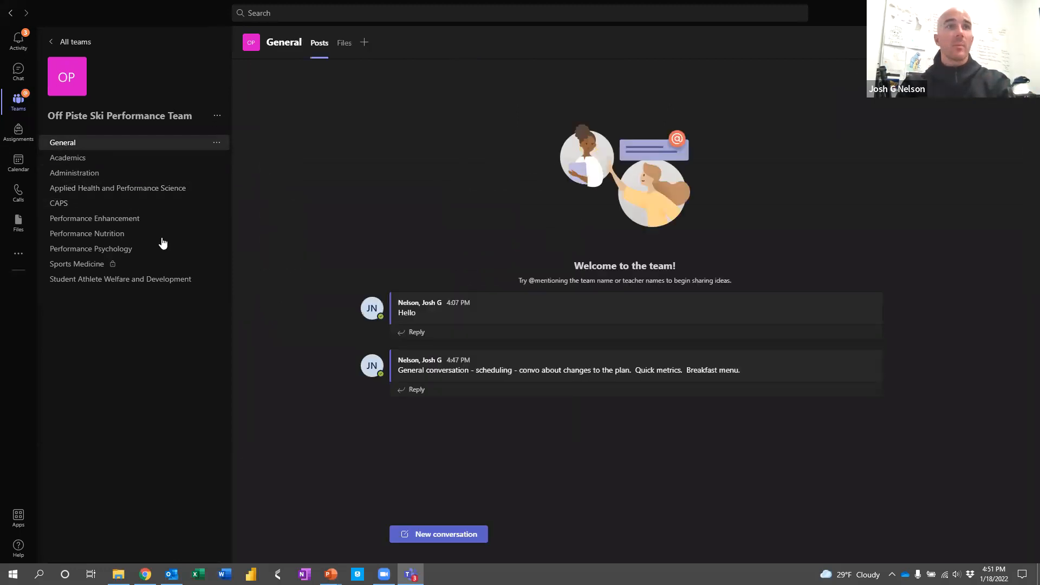
left_click(443, 533)
type("Hello e")
key("BackSpace")
key("BackSpace")
key("BackSpace")
key("BackSpace")
key("BackSpace")
type("@Off")
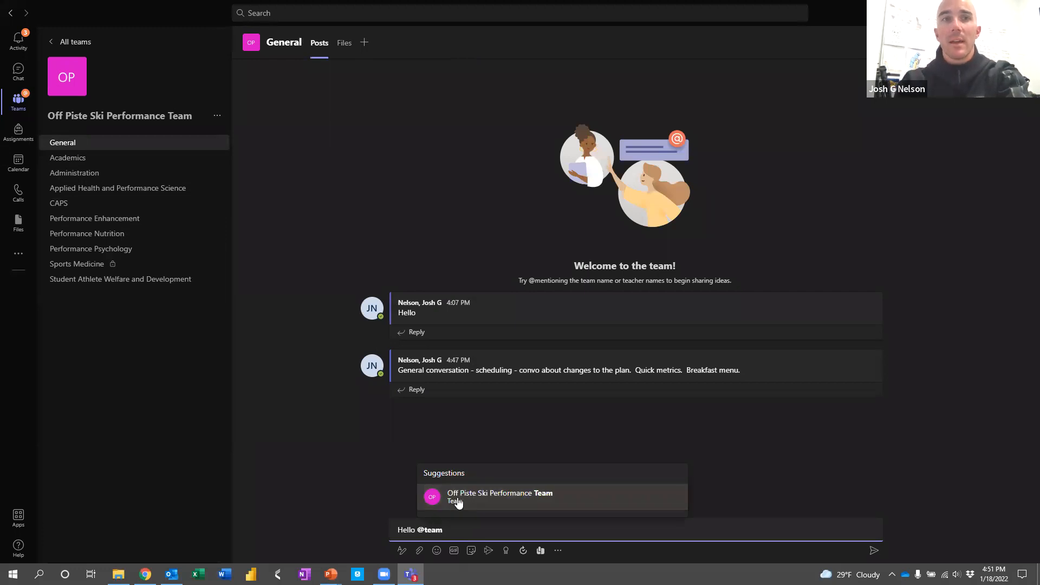
left_click(466, 494)
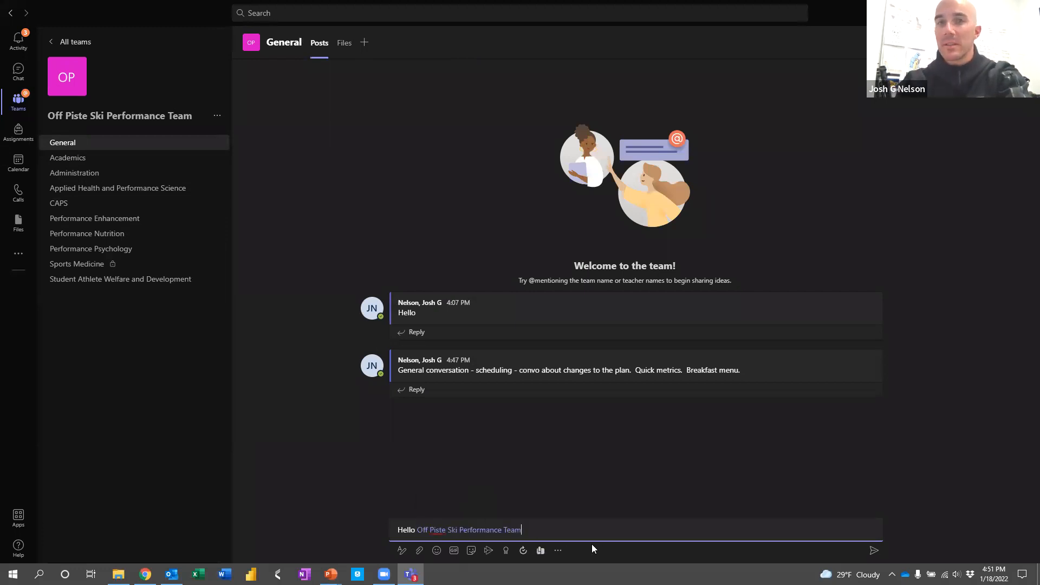
- Continue the post with "- I just added files to AHPS Channel. Location: AHPS - L&D - Athlete Ed - Health & Wellness - Lesson 1"
type("- ")
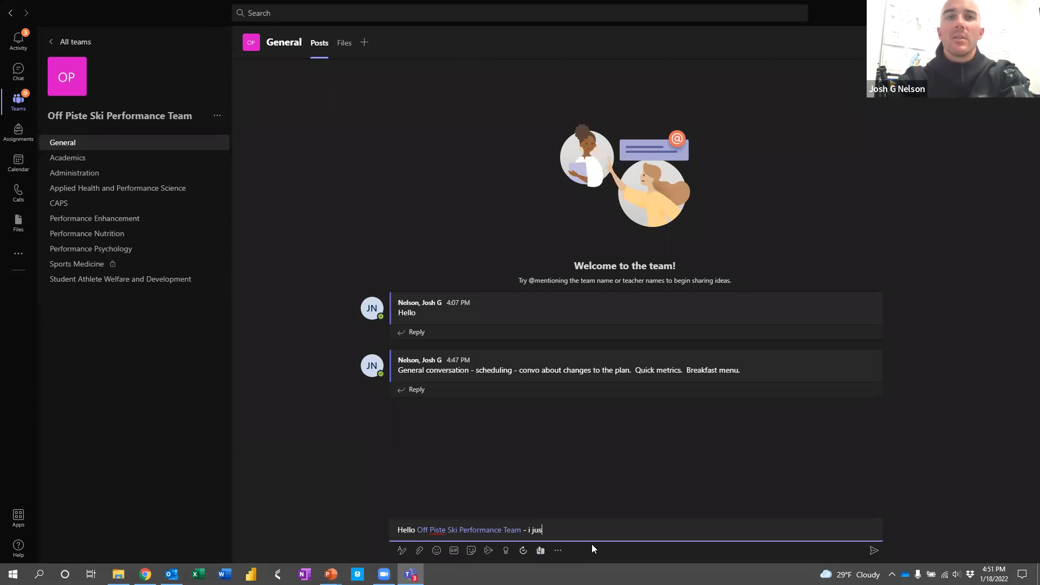
type("I just added files to")
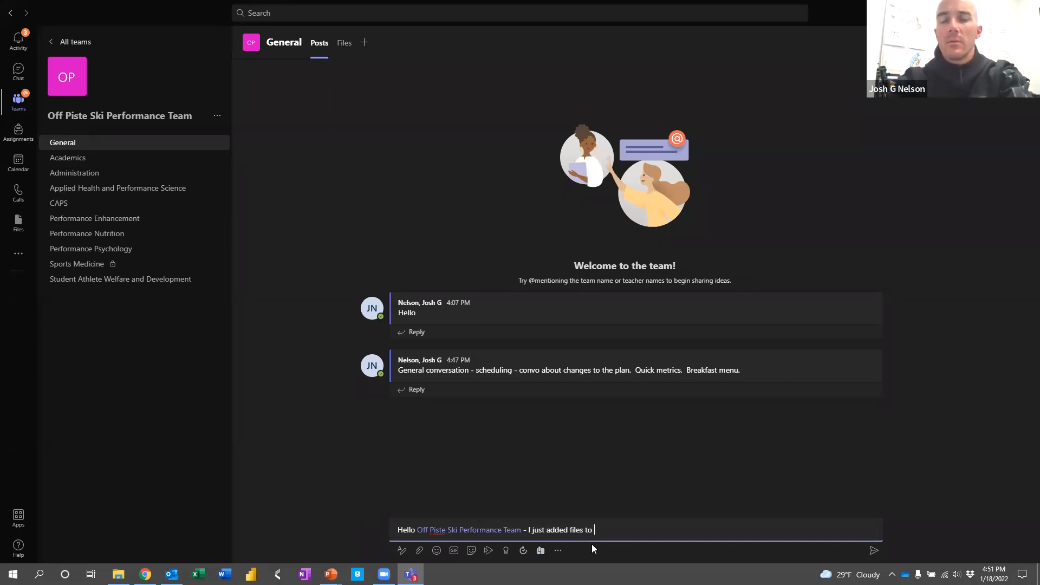
type(" AHPS Channel -")
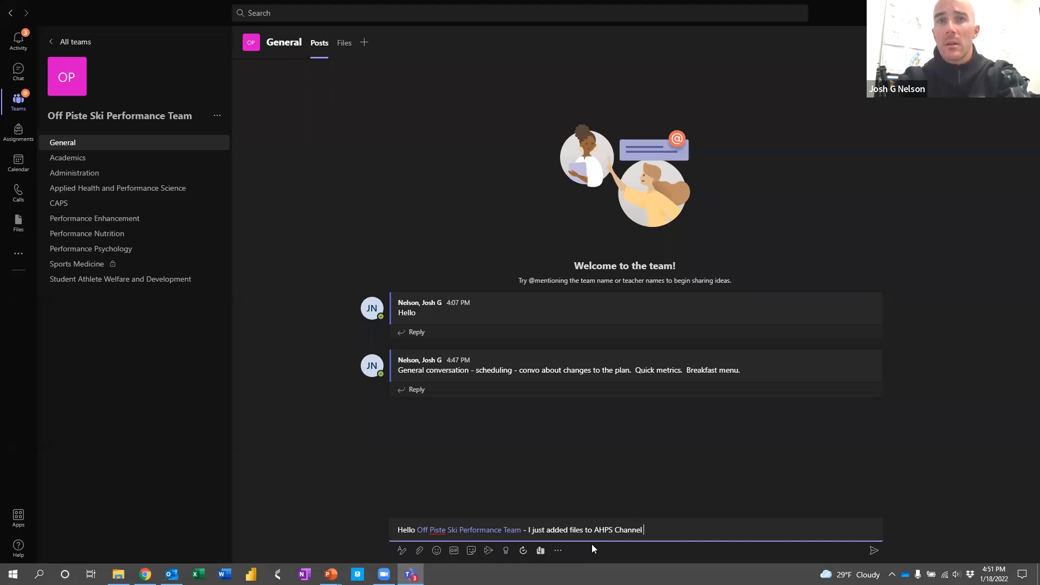
key("BackSpace")
type(".  Location:  A")
type("HPS - Lean")
type("ring")
key("BackSpace")
key("BackSpace")
key("BackSpace")
key("BackSpace")
key("BackSpace")
key("BackSpace")
key("BackSpace")
key("BackSpace")
type("&D - ")
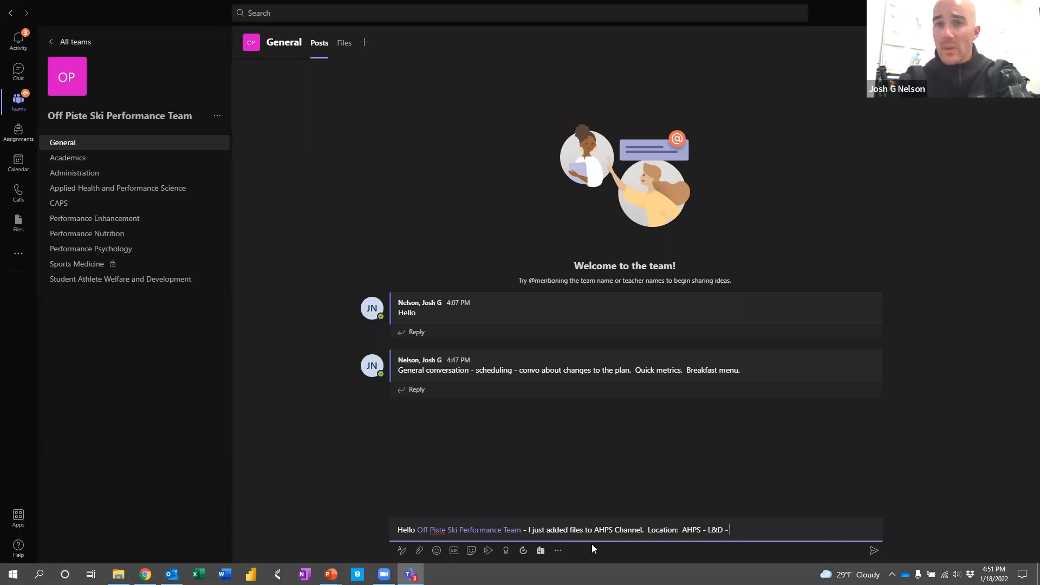
type("A")
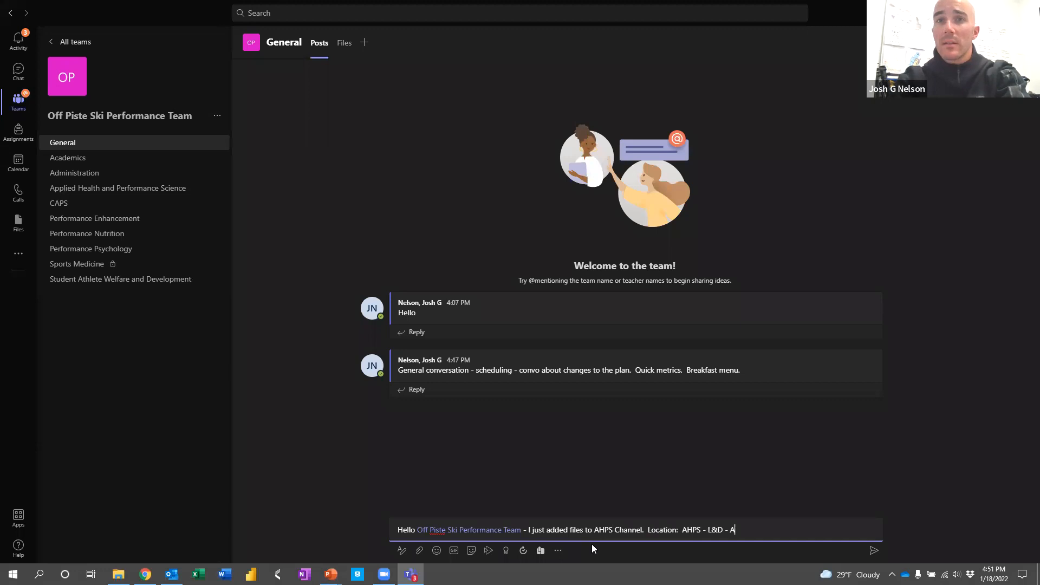
type("thlete Ed")
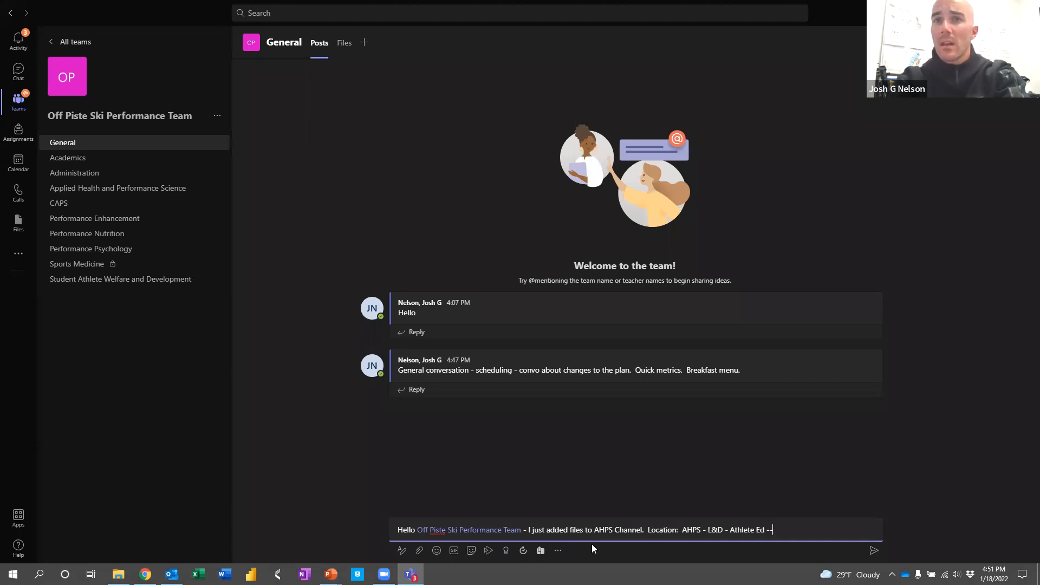
type(" - Health & Wellness")
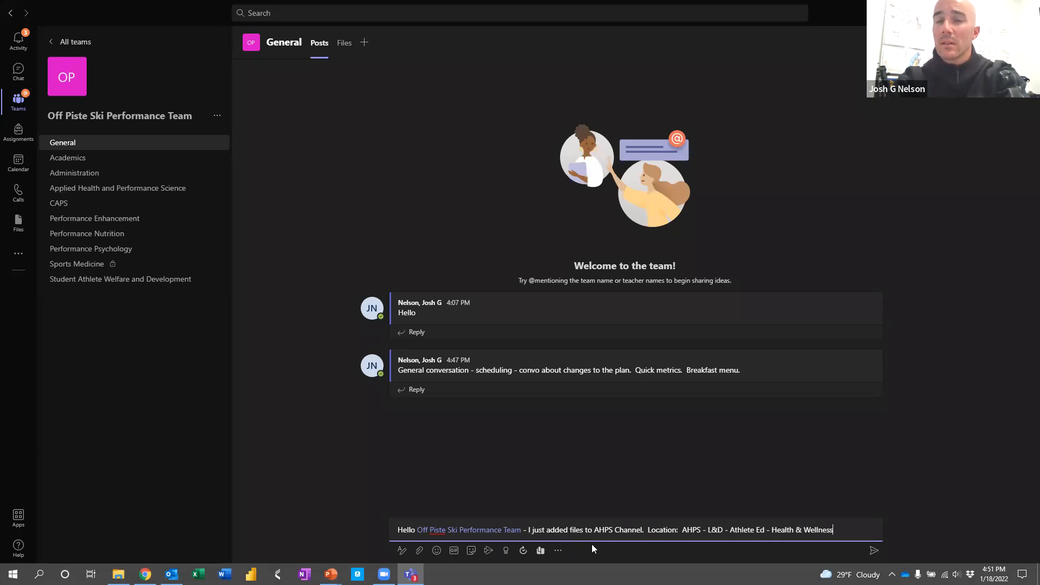
type(" - Lesson 1")
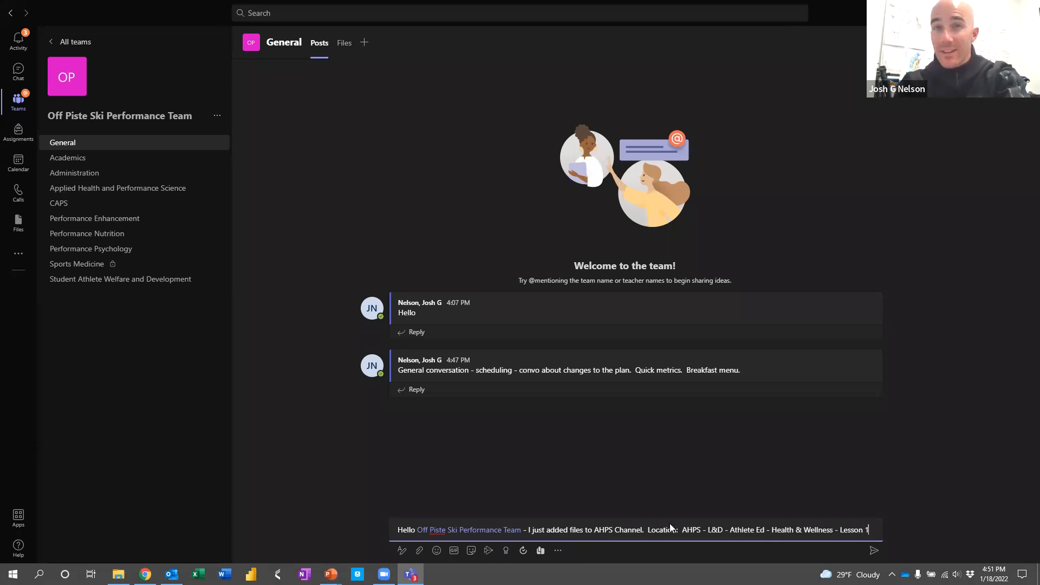
- Attach FA21_HealthWellness_Lesson1_Basics.pdf from the Lesson 1 folder in the Applied Health and Performance Science channel's files, and send the post
left_click_drag(679, 528, 869, 534)
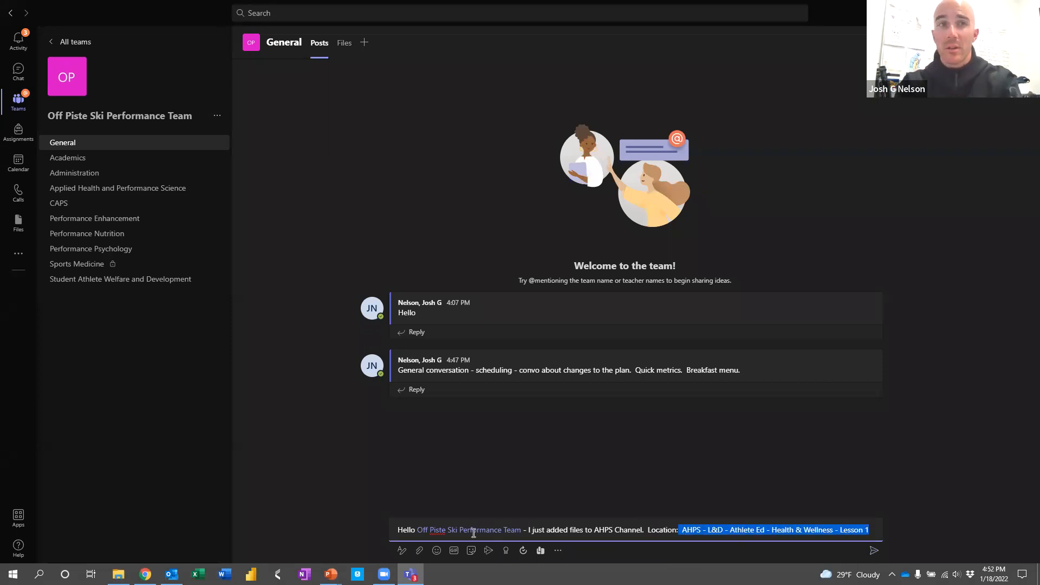
left_click(420, 550)
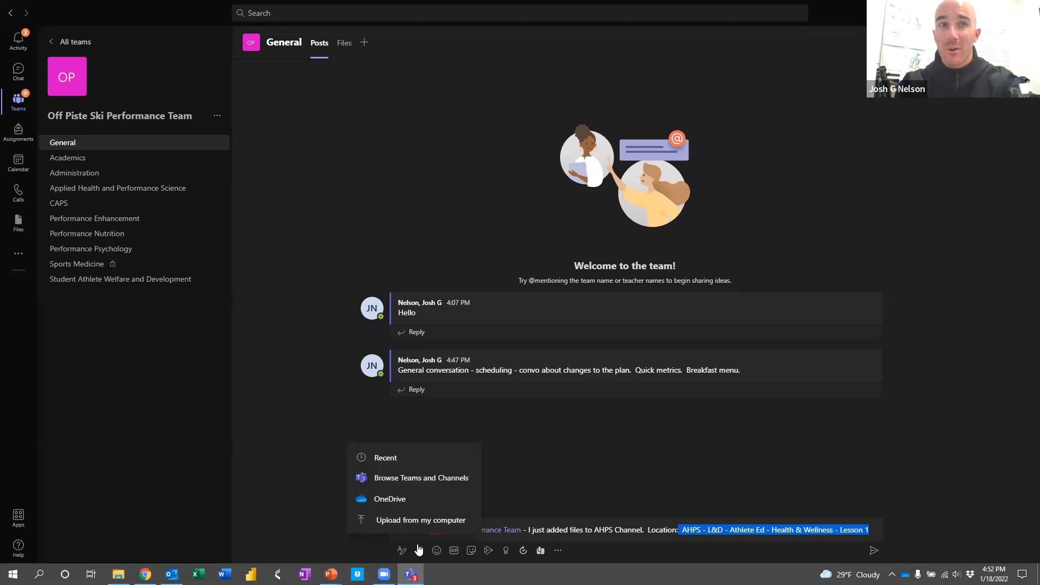
left_click(391, 478)
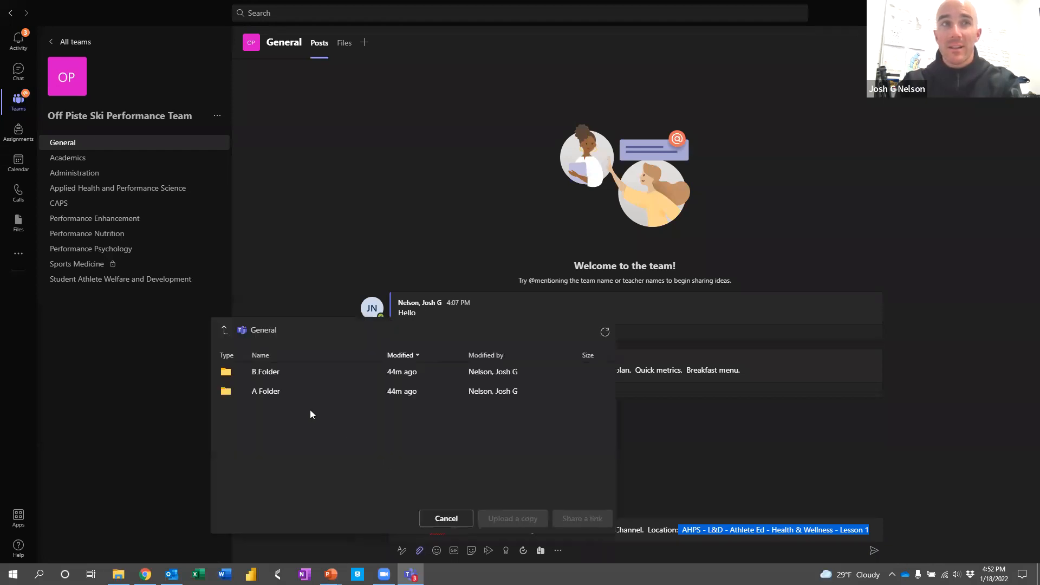
left_click(226, 330)
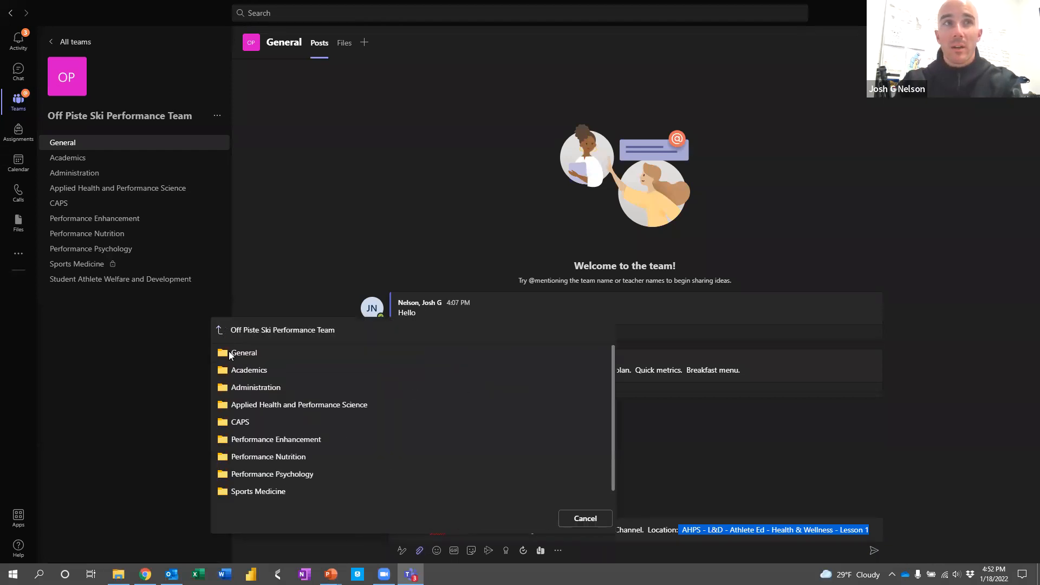
left_click(247, 405)
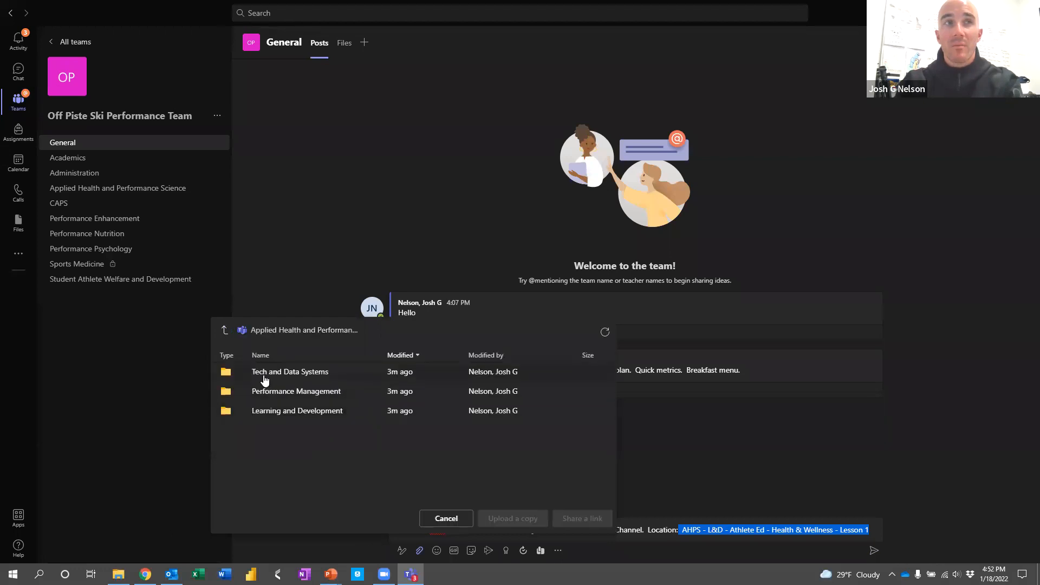
left_click(268, 411)
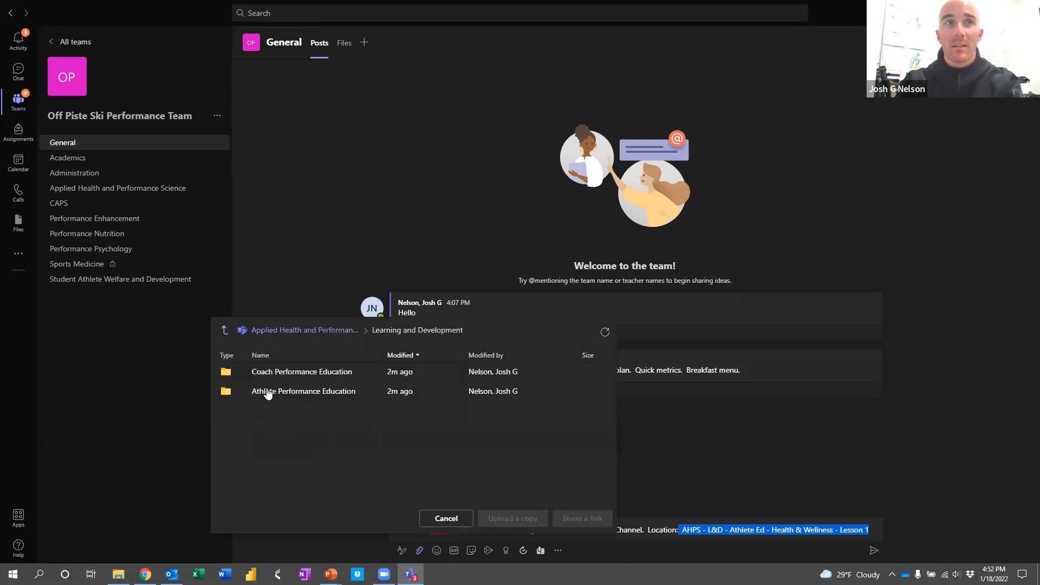
left_click(266, 391)
left_click(265, 373)
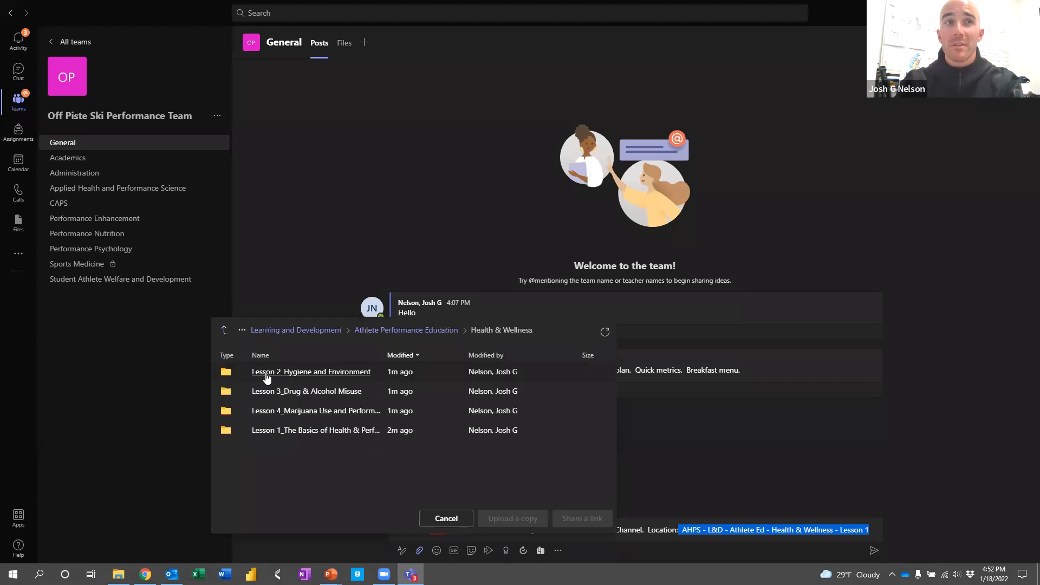
left_click(274, 430)
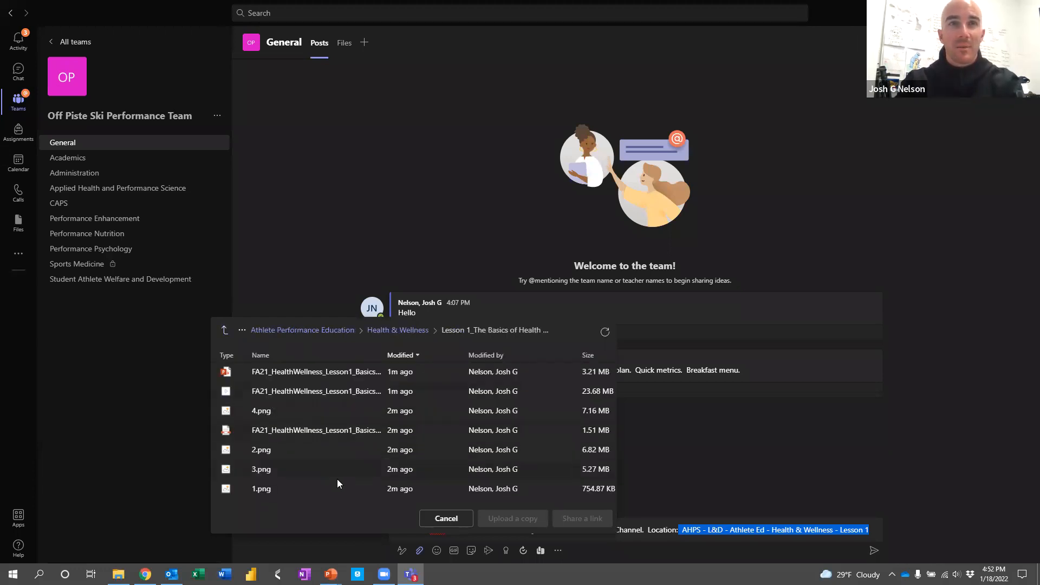
left_click(311, 433)
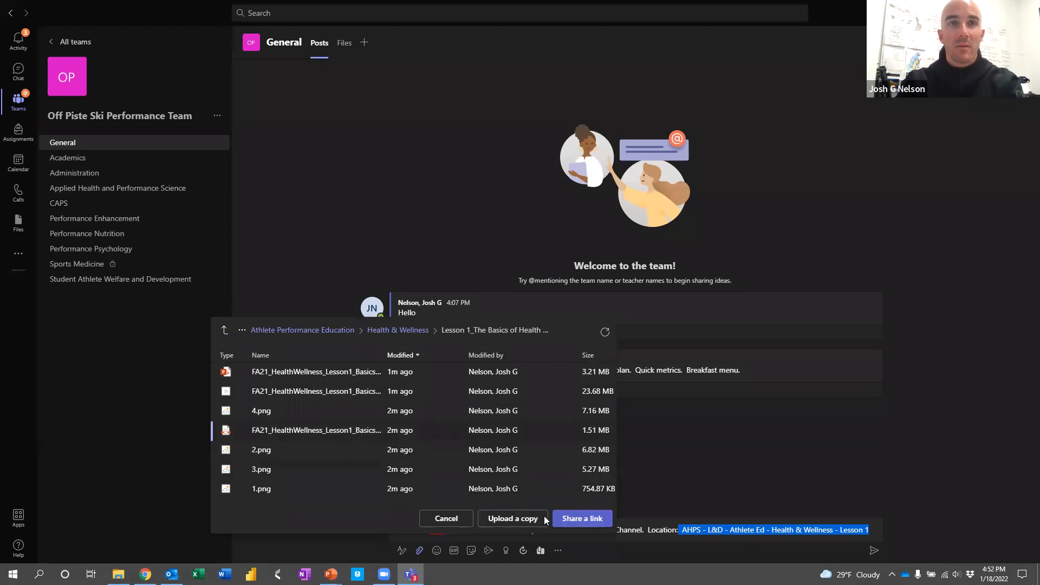
left_click(512, 518)
left_click(874, 550)
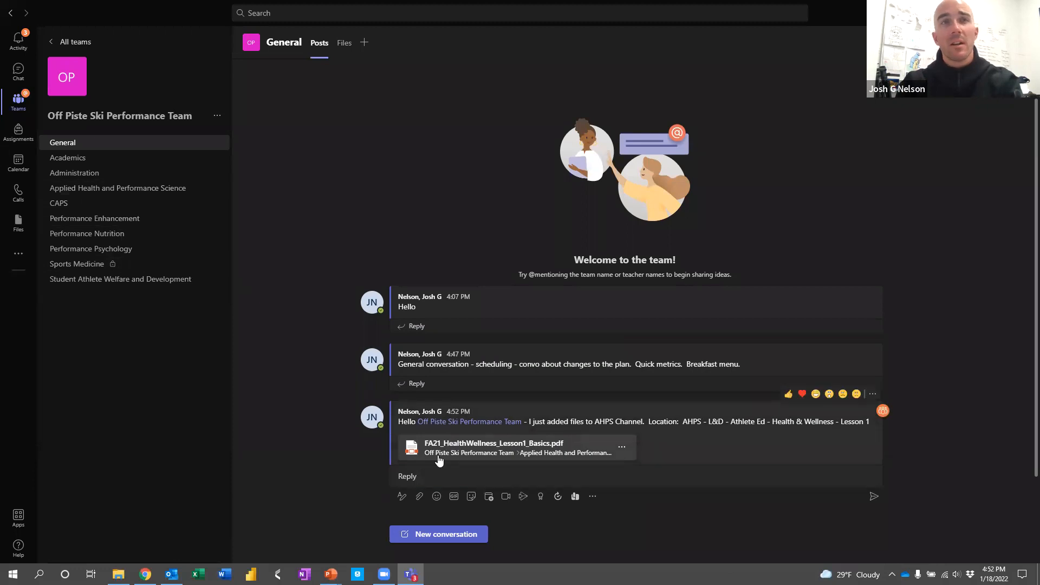
- Open the PDF attached to the General post, look through its pages and return to the conversation
left_click(495, 450)
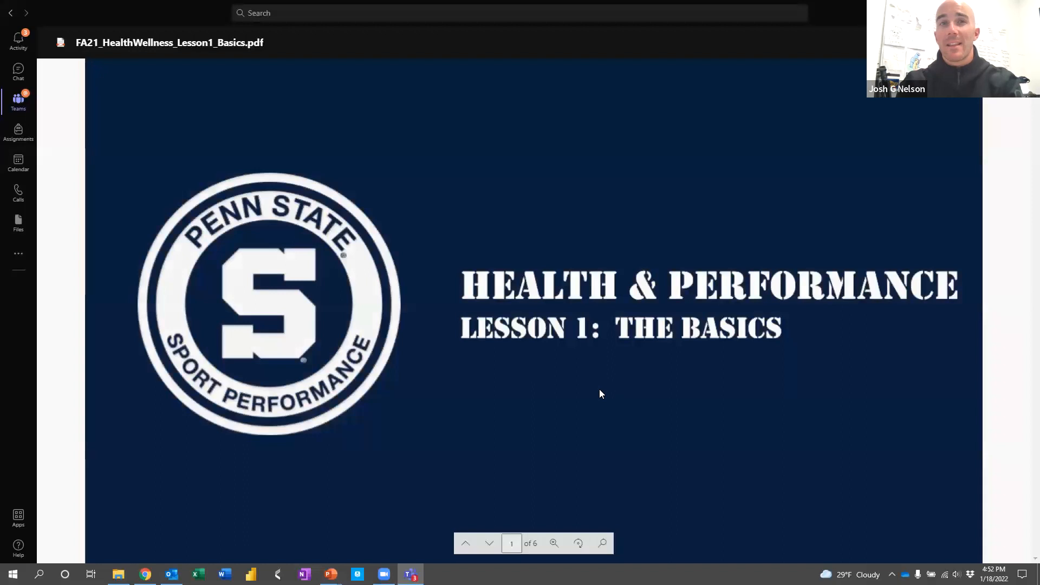
scroll(596, 389, "down", 8)
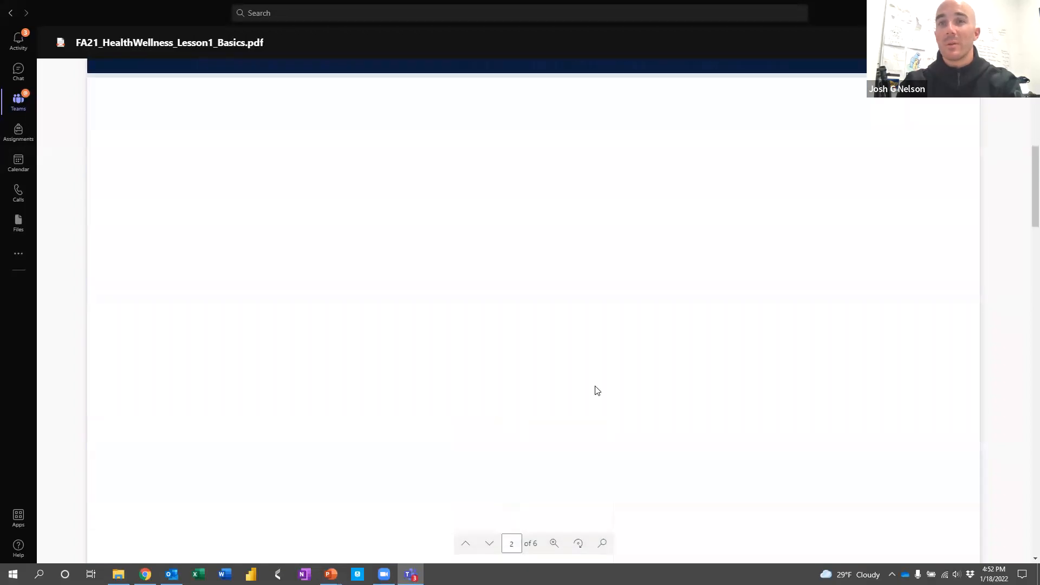
left_click(11, 21)
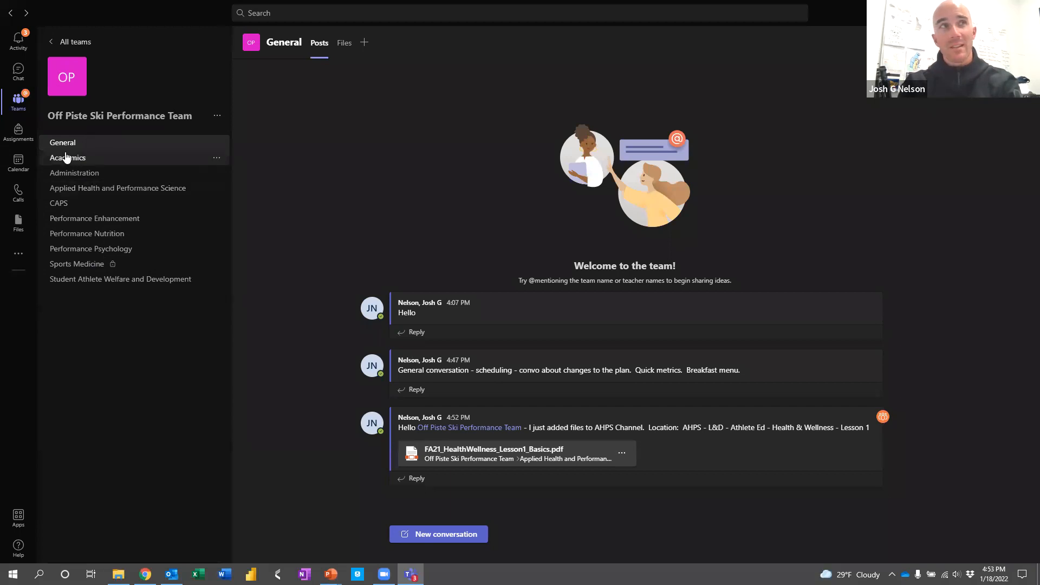
- Review the Applied Health and Performance Science channel's posts and files, the Sports Medicine channel, and the team mention in the General post
left_click(111, 190)
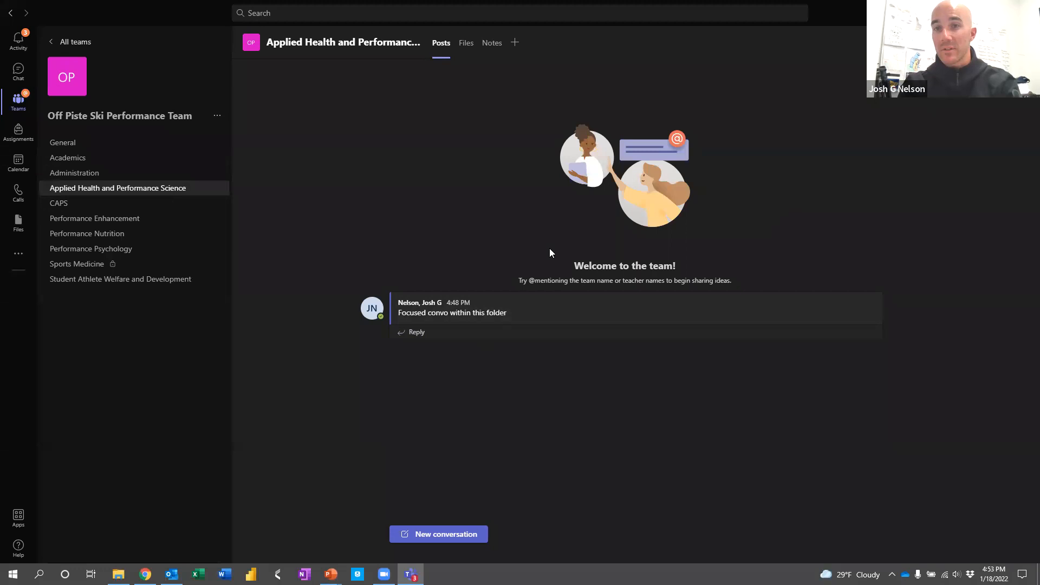
left_click(466, 43)
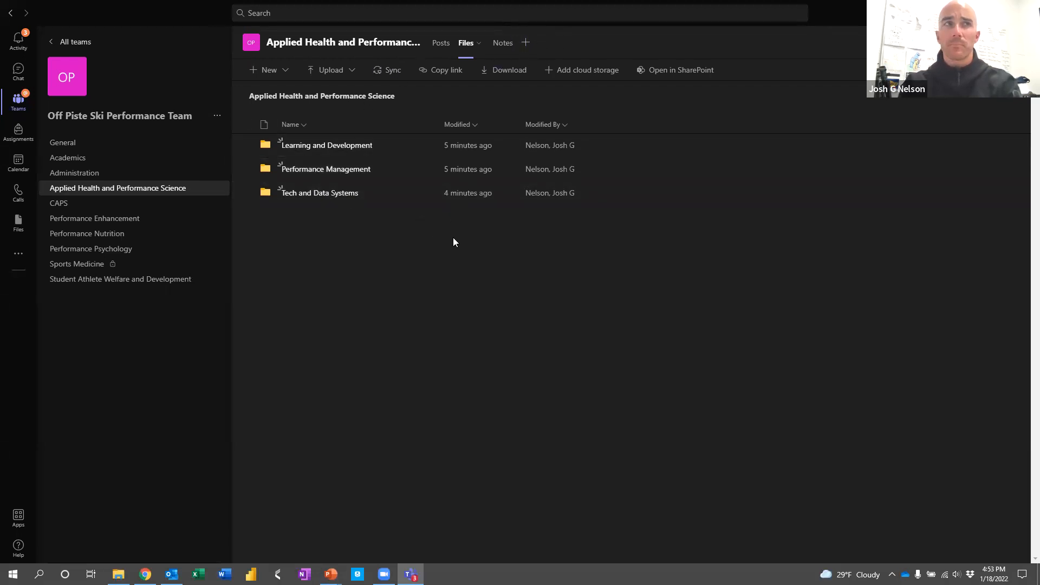
left_click(104, 270)
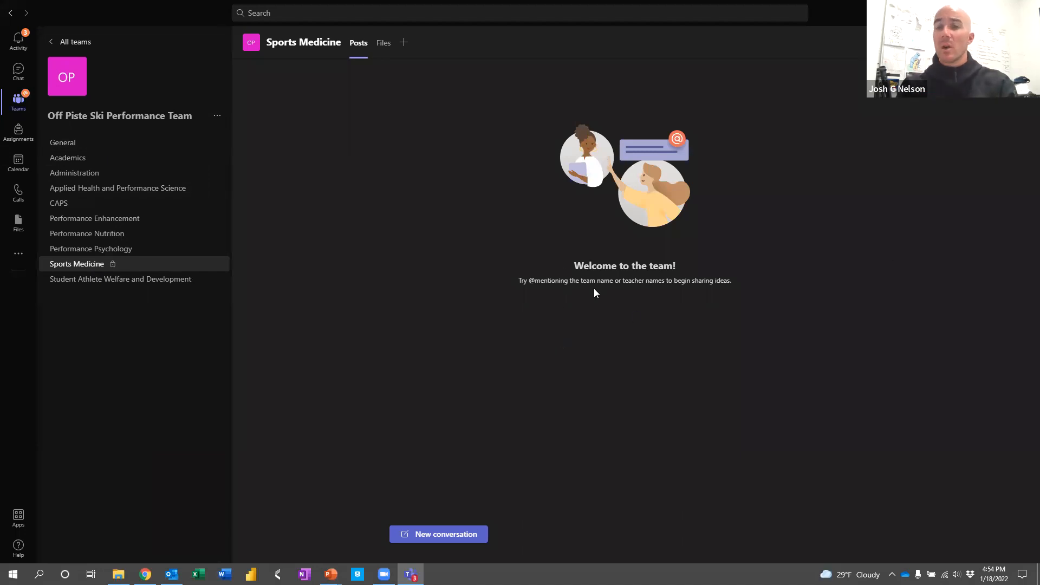
left_click(87, 145)
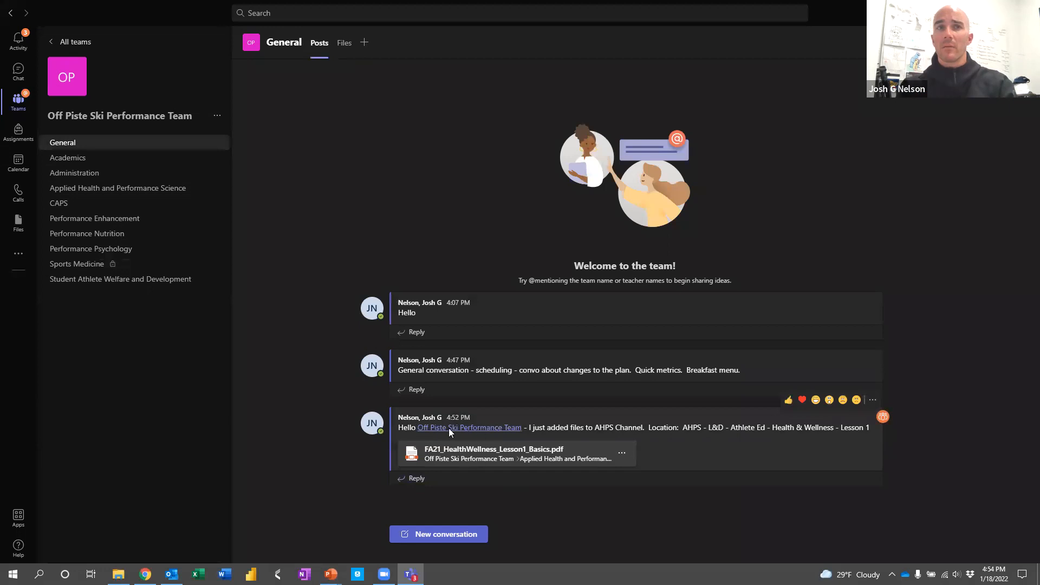
mouse_move(447, 428)
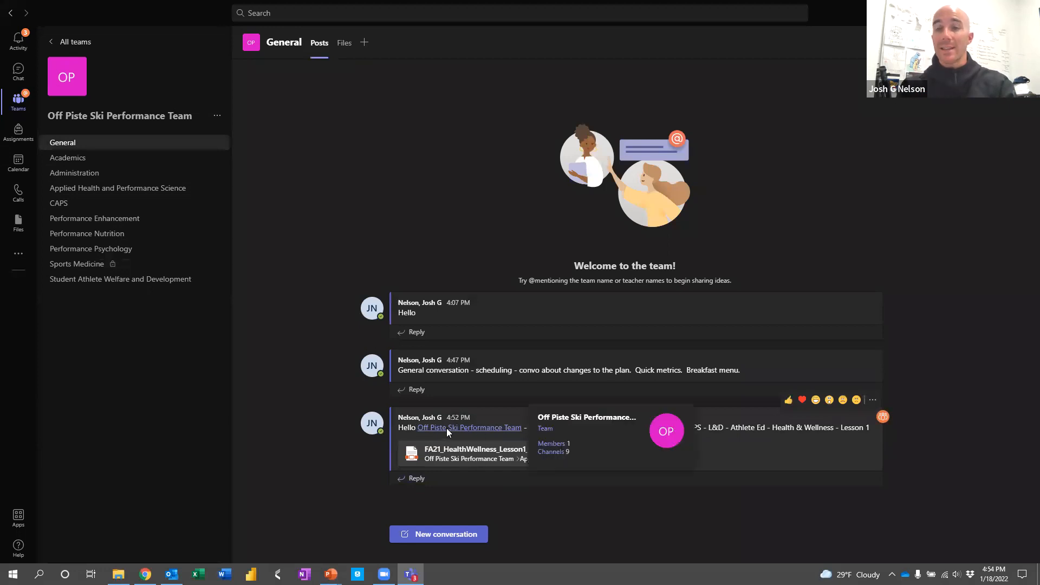